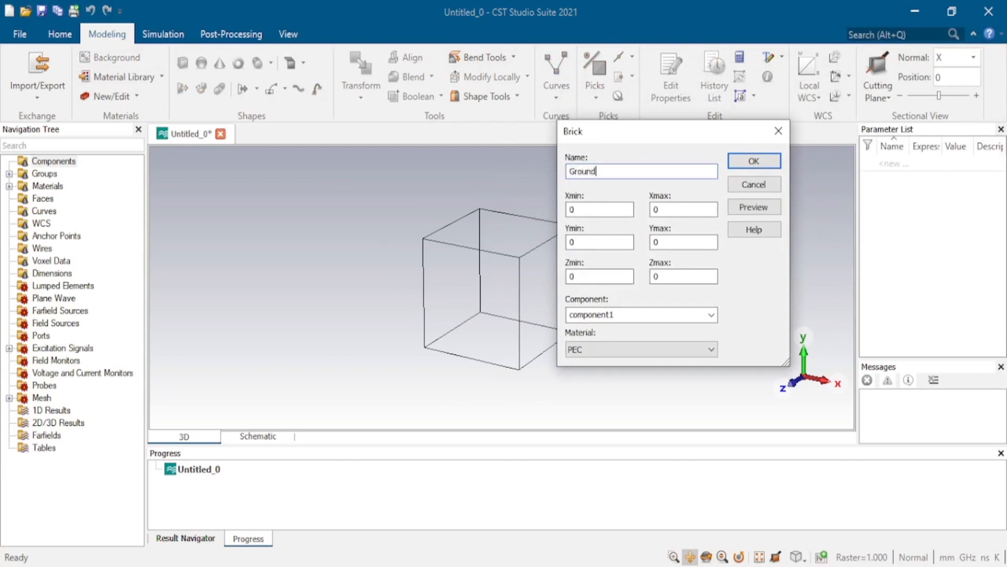
Set the Ground brick's extents to -30 to 30 in X and Y, with Zmax at 0.17.
left_click(597, 211)
key("Tab")
type("-30")
key("Tab")
type("30")
key("Tab")
type("-30")
key("Tab")
type("30")
key("Tab")
key("Tab")
type("0.17")
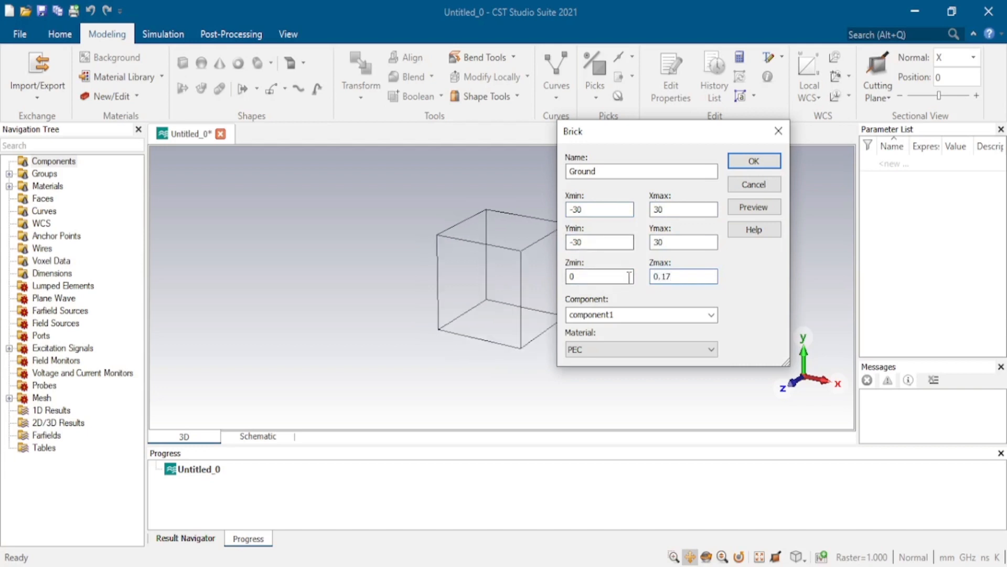
Define a new material for the Ground brick, named Shieldit Super, with type Lossy metal.
left_click(604, 351)
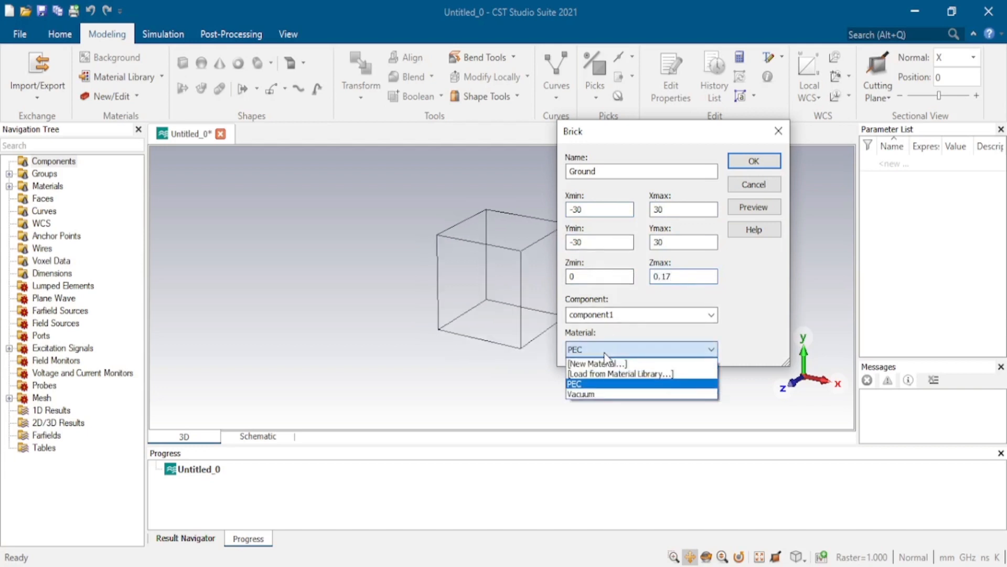
left_click(665, 364)
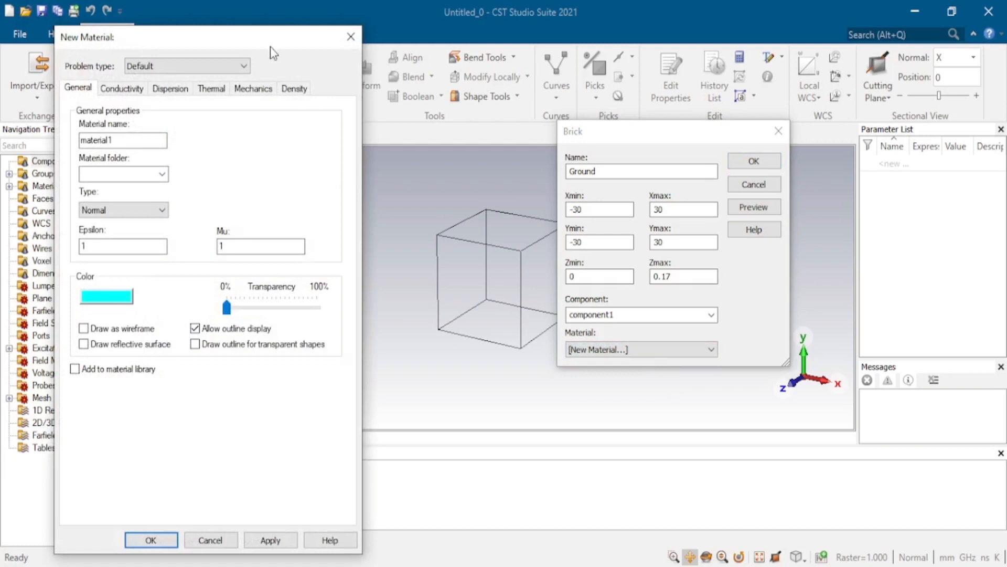
left_click_drag(273, 40, 468, 51)
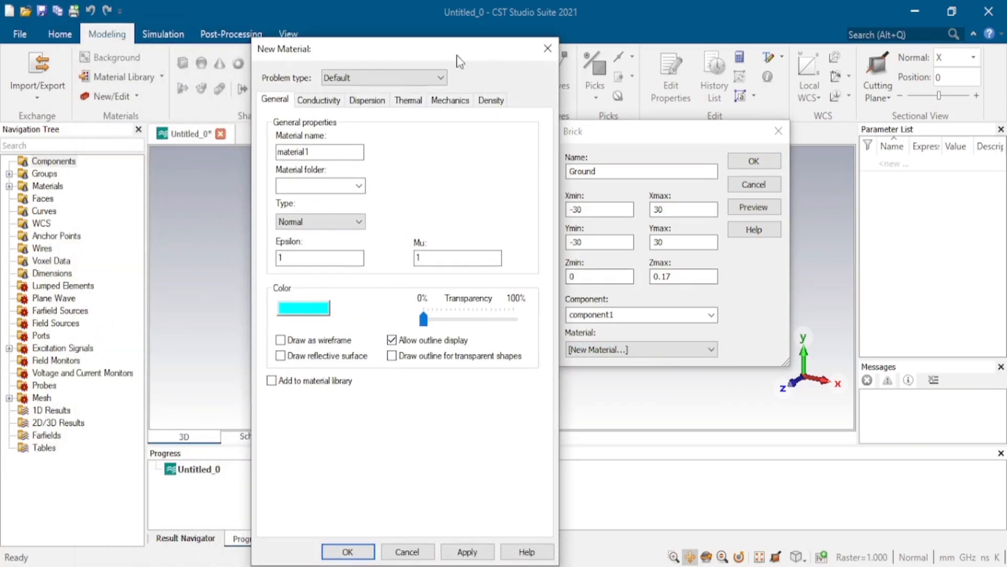
double_click(315, 153)
type("Shieldit Super")
left_click(343, 225)
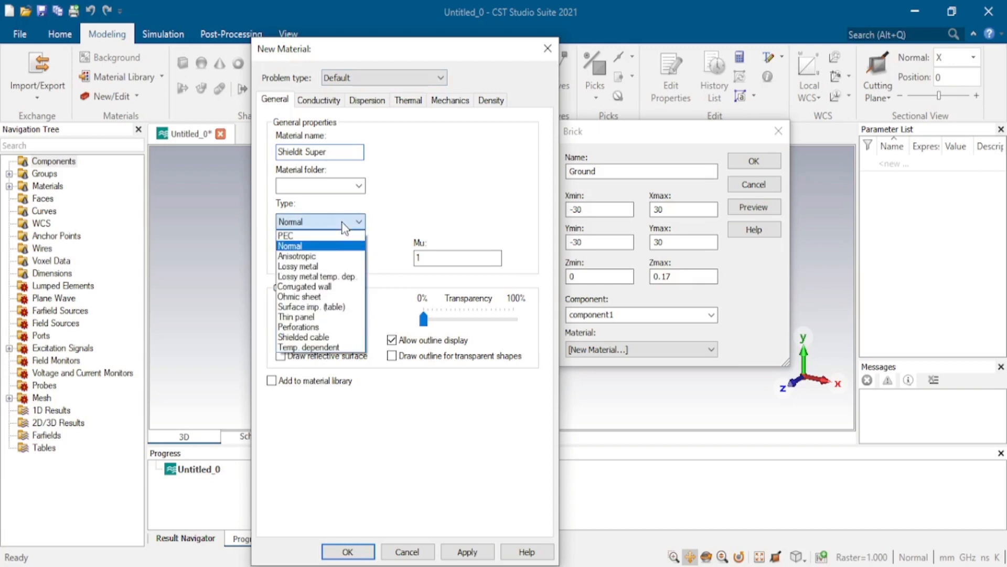
left_click(349, 266)
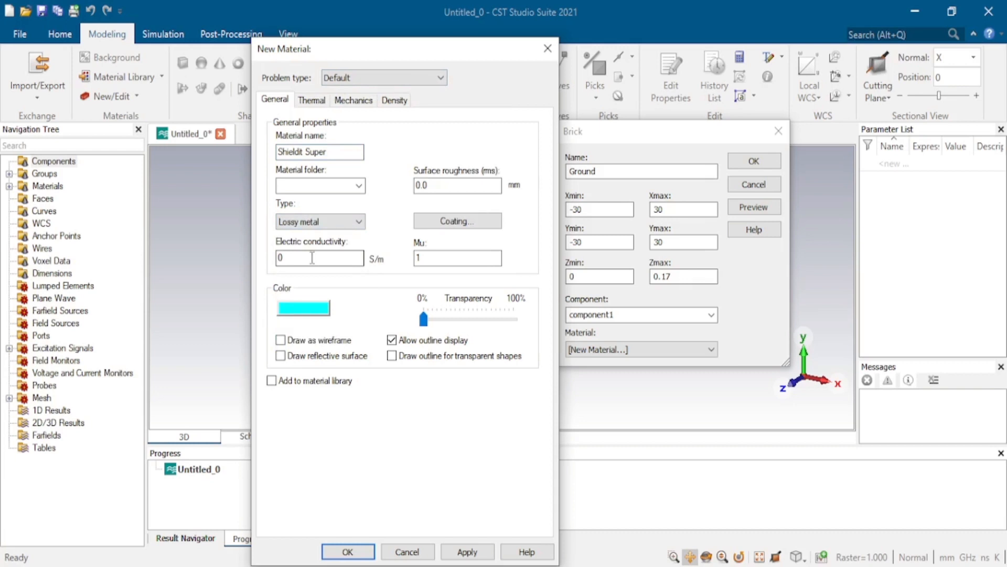
Give Shieldit Super an electric conductivity of 1.18e+005 S/m and a gray color, and save the material.
key("BackSpace")
type("1.18")
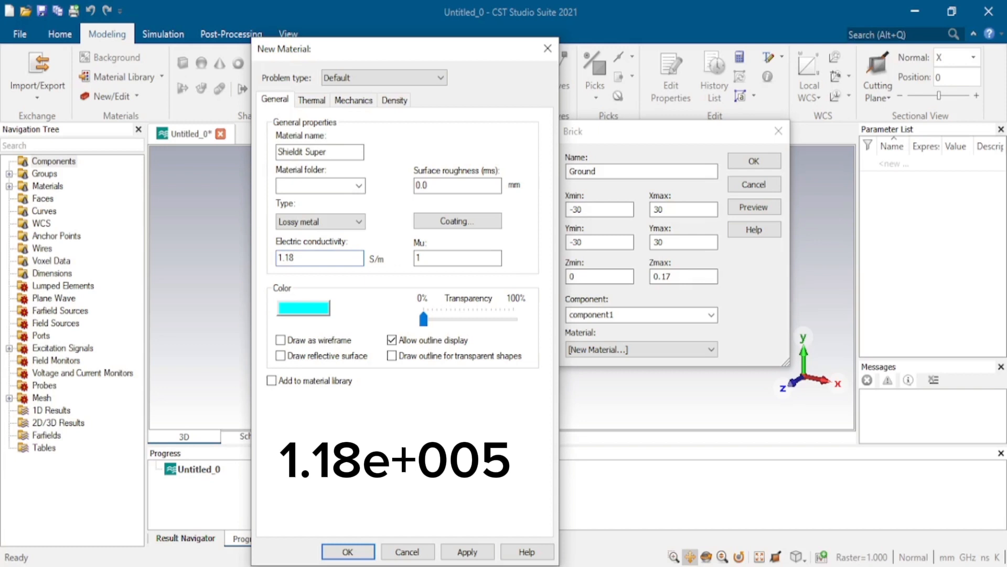
type("e+005")
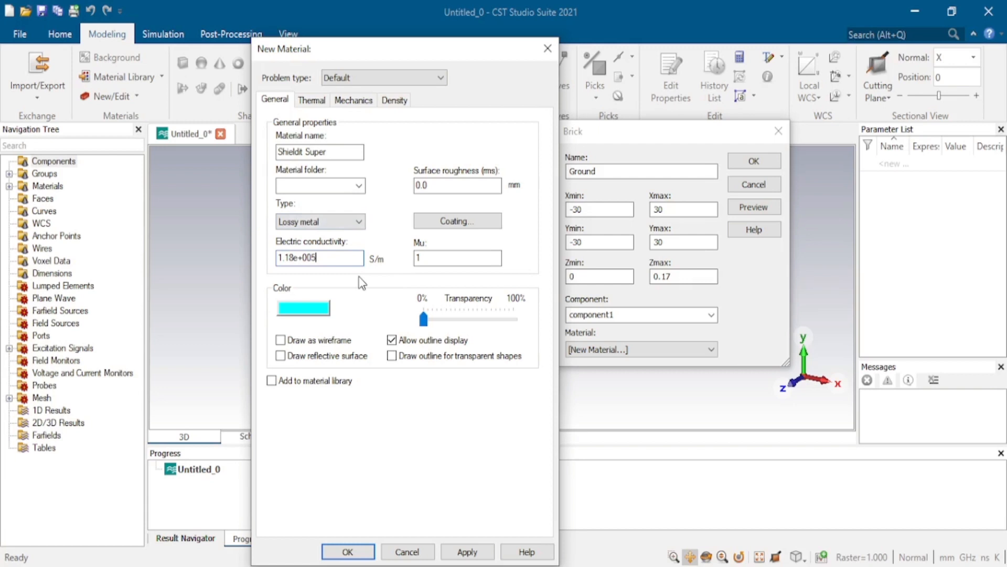
left_click(295, 311)
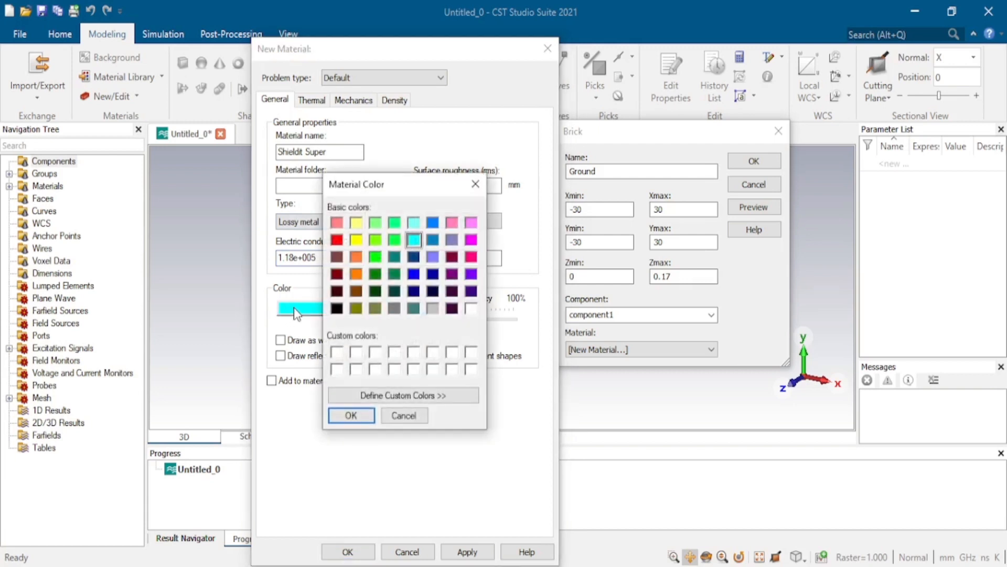
left_click(394, 309)
left_click(359, 415)
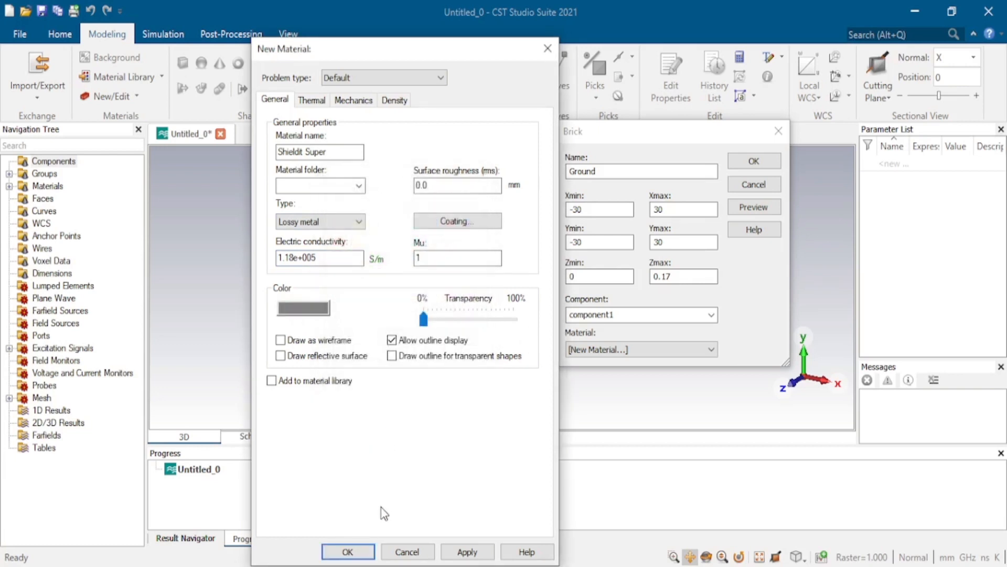
left_click(364, 552)
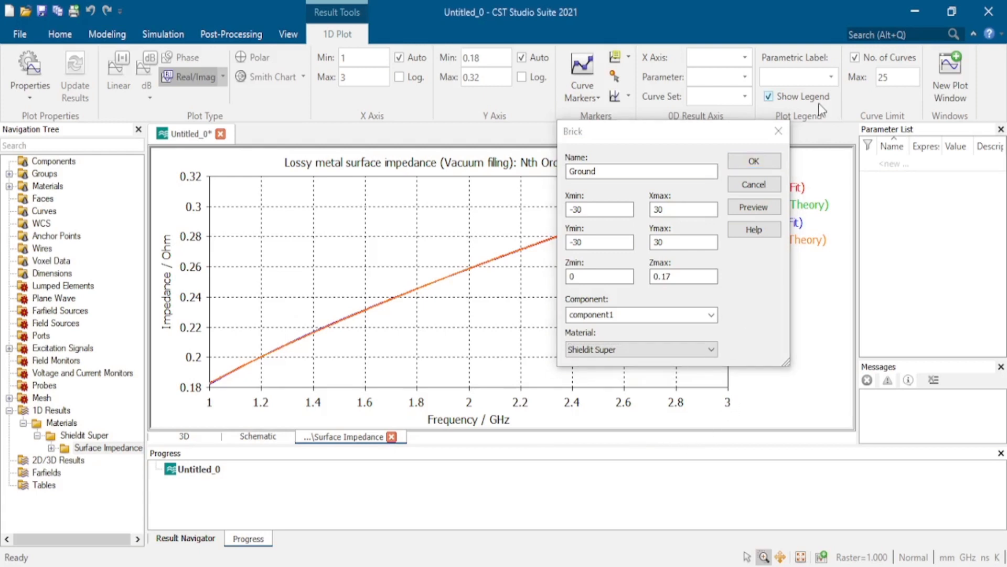
Create the Ground brick with the Shieldit Super material and inspect it in the 3D view.
left_click(754, 161)
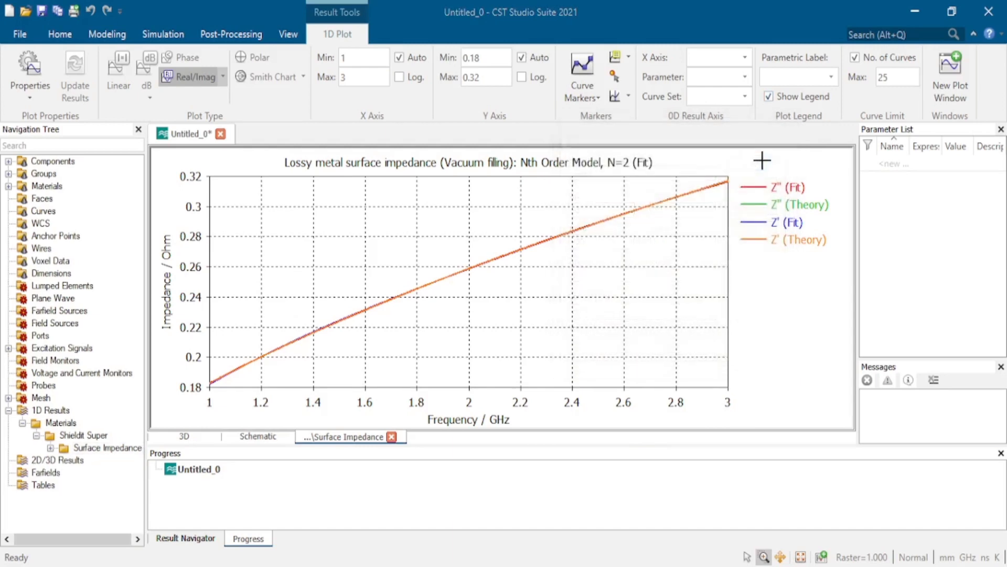
left_click(8, 161)
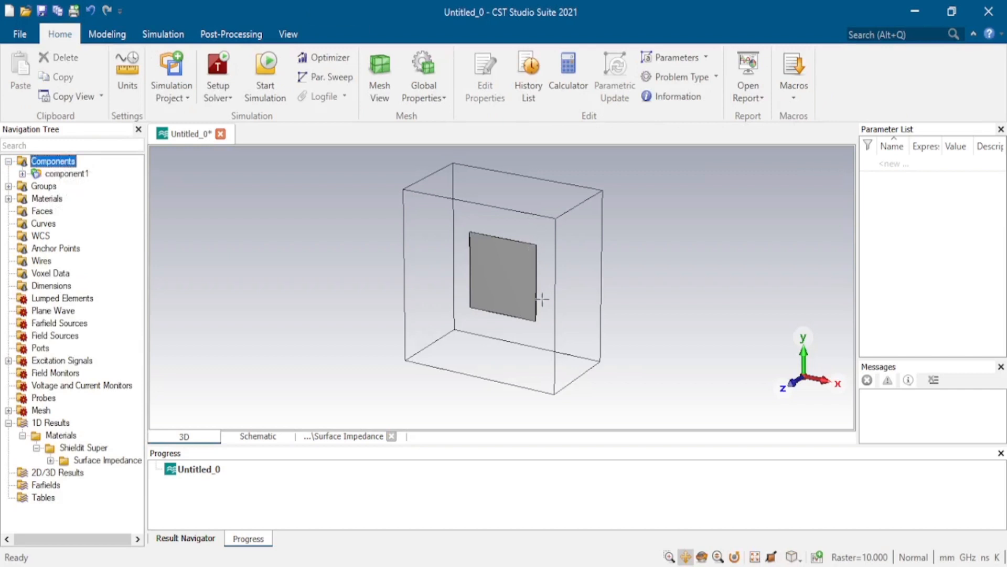
mouse_move(532, 308)
left_mouse_down()
mouse_move(578, 285)
mouse_move(585, 254)
left_mouse_up()
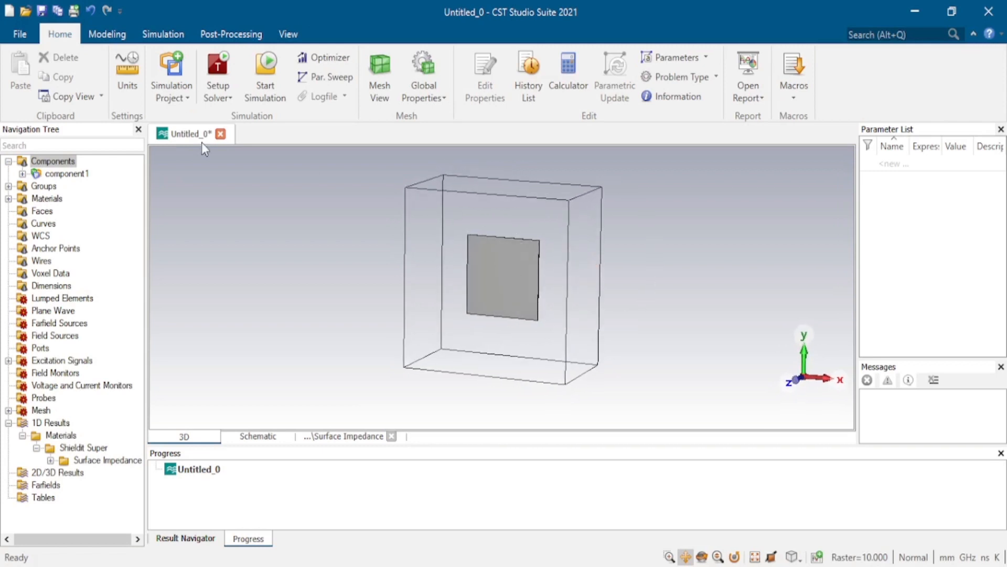
Begin a new brick defined by numeric values and name it Substrate.
left_click(131, 36)
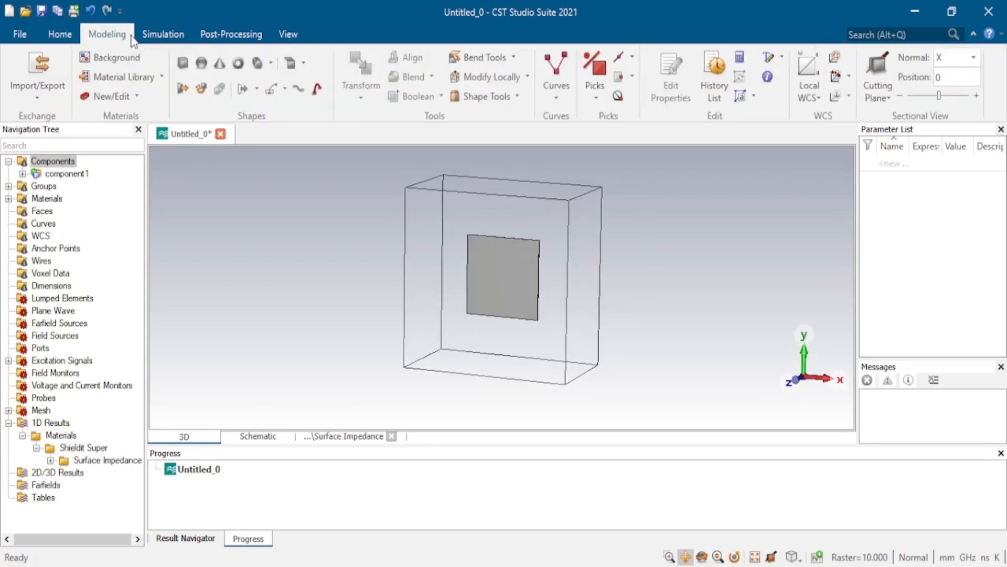
left_click(183, 64)
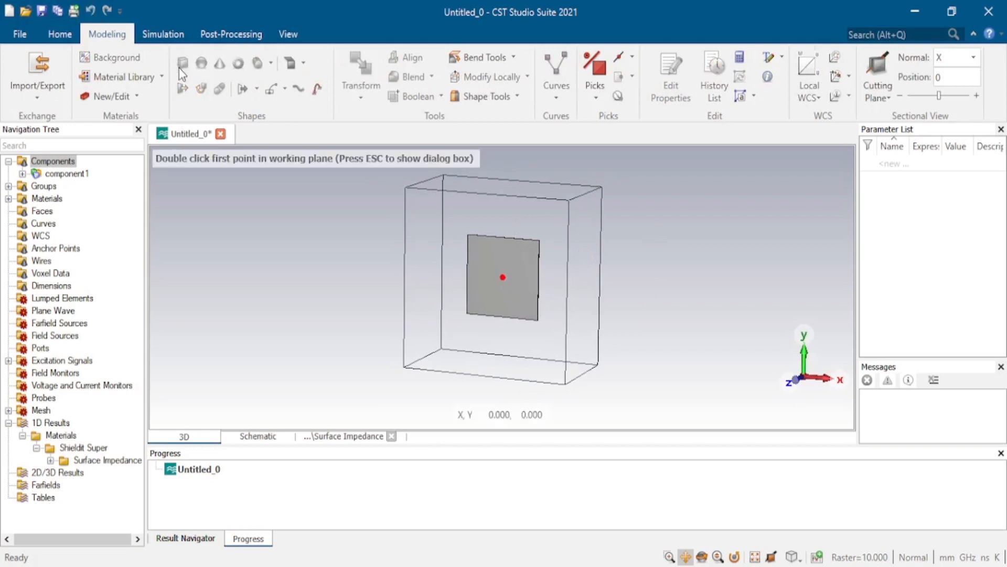
key("Escape")
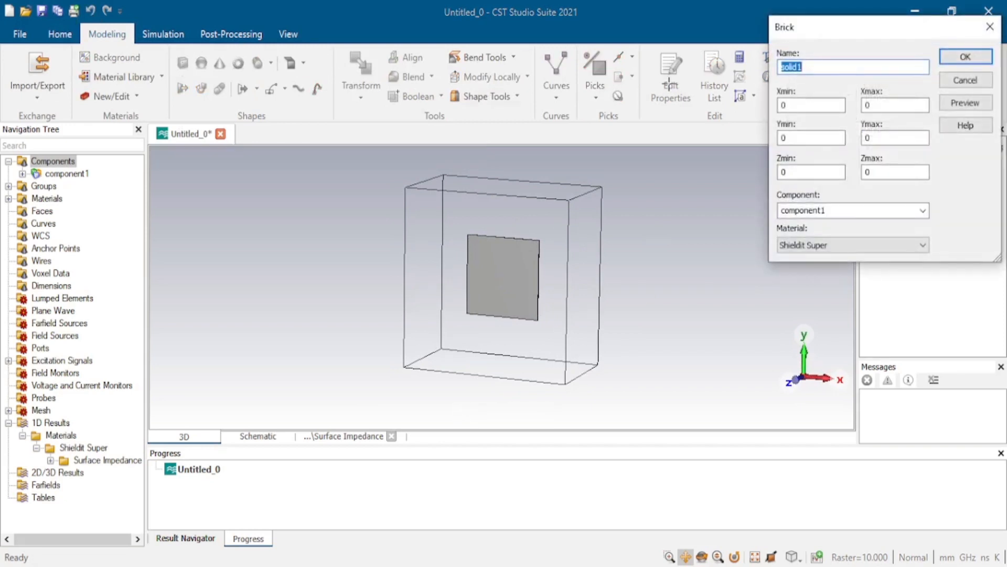
left_click_drag(824, 31, 518, 102)
type("Substrate")
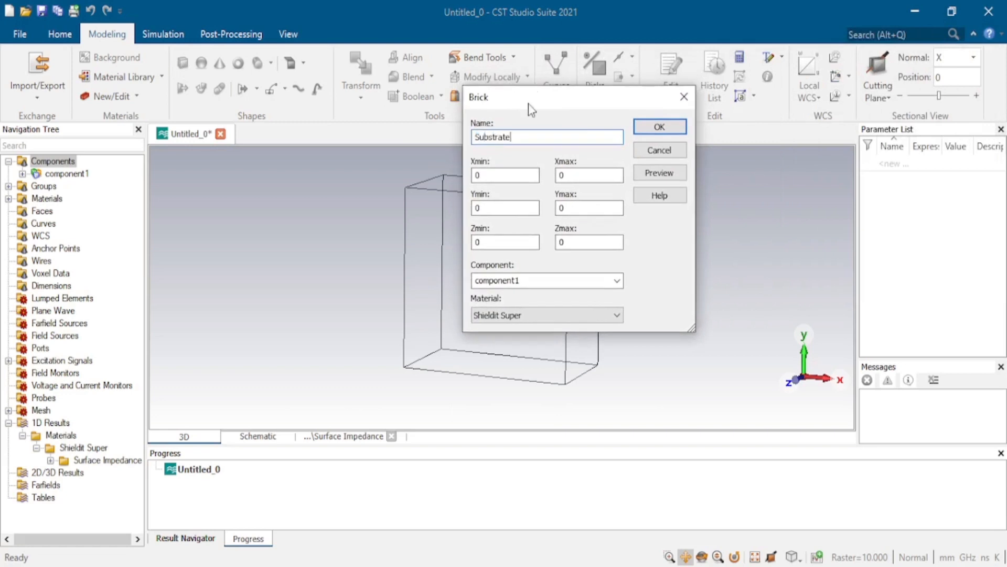
Set the Substrate brick's extents to -30 to 30 in both X and Y.
left_click_drag(484, 178, 473, 184)
type("-30")
key("Tab")
type("30")
key("Tab")
type("-30")
key("Tab")
type("30")
Set the Substrate's Zmin to 0.17 and Zmax to 0.17+1.5, taking the cotton thickness from the PowerPoint specification slide.
key("Tab")
type("-")
type("0.17")
key("Tab")
type("0.17")
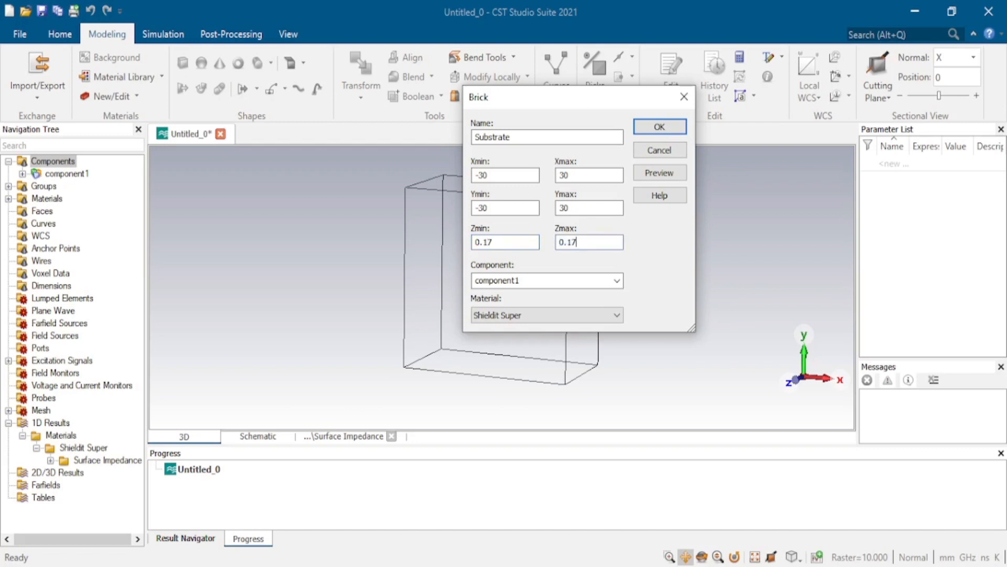
type("+")
left_click(330, 566)
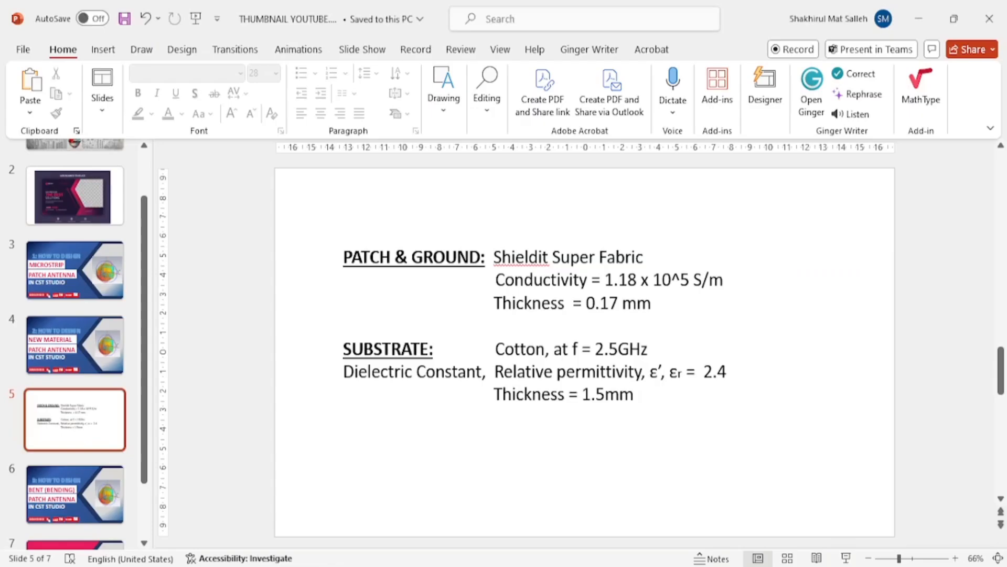
key("alt+Tab")
type("1.5")
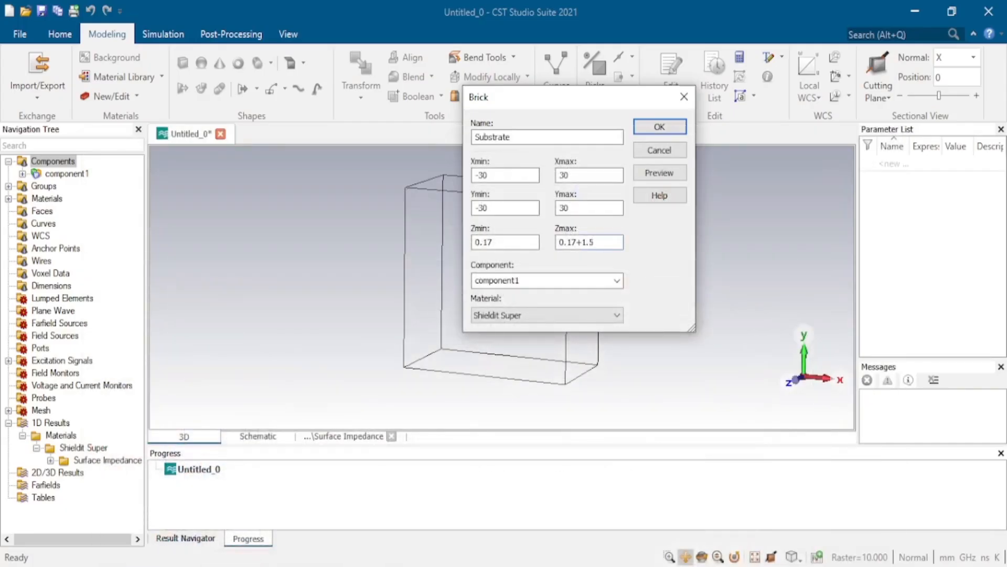
Start a new material for the Substrate brick and name it Cotton.
left_click(617, 314)
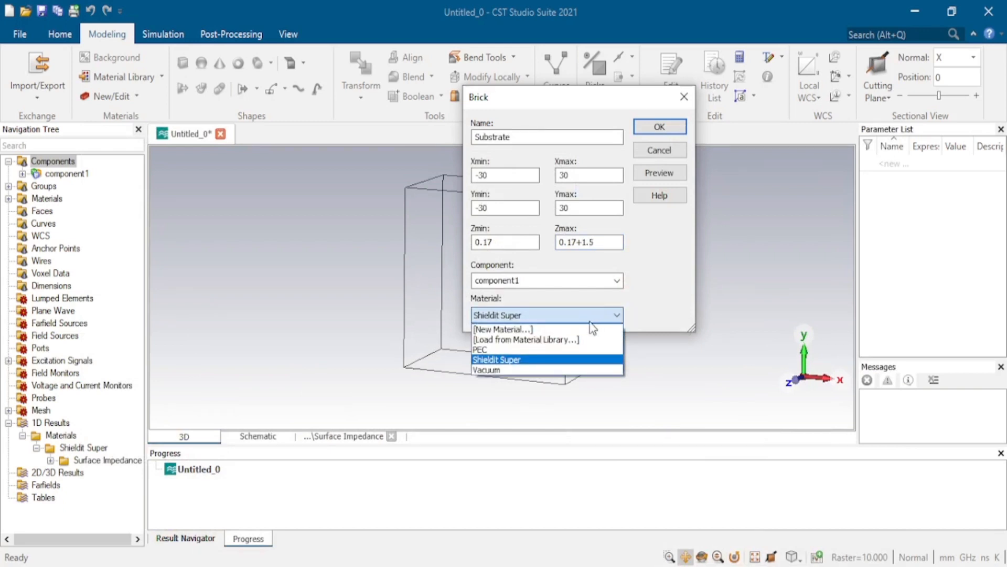
left_click(546, 331)
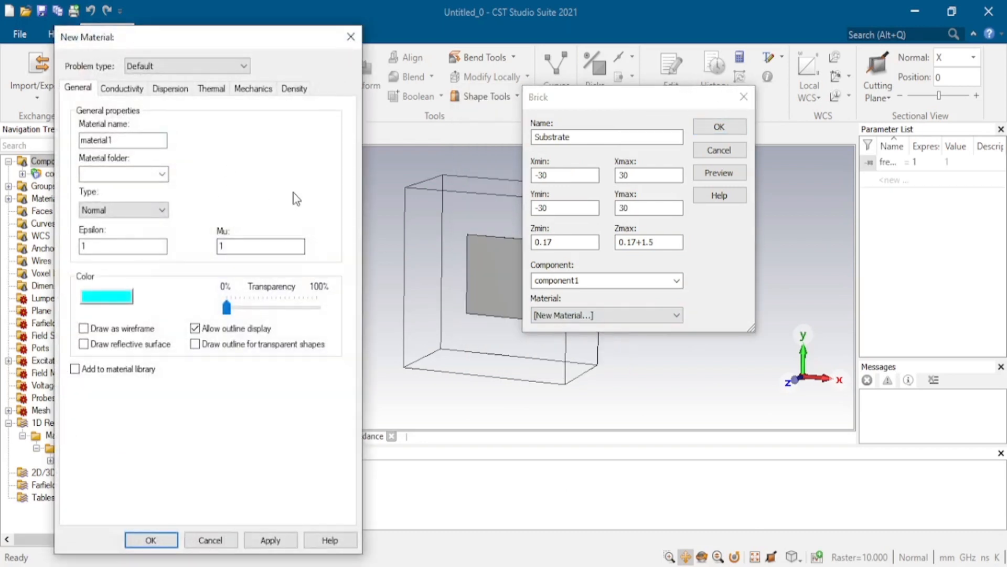
left_click_drag(243, 42, 388, 34)
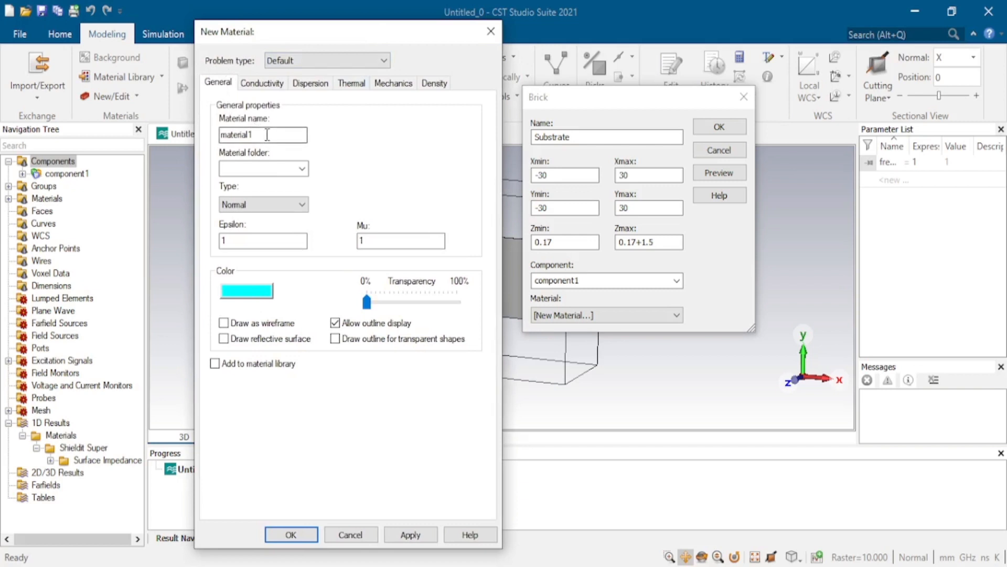
left_click_drag(257, 135, 186, 145)
type("Cotton")
Set the Cotton material's epsilon to 2.4, consulting the relative permittivity on the PowerPoint specification slide.
left_click(272, 243)
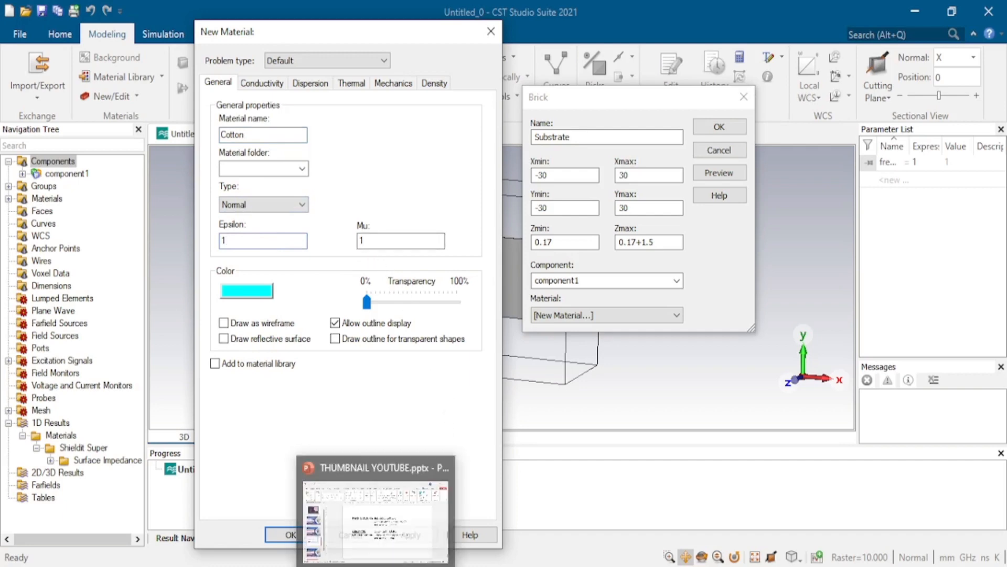
left_click(377, 561)
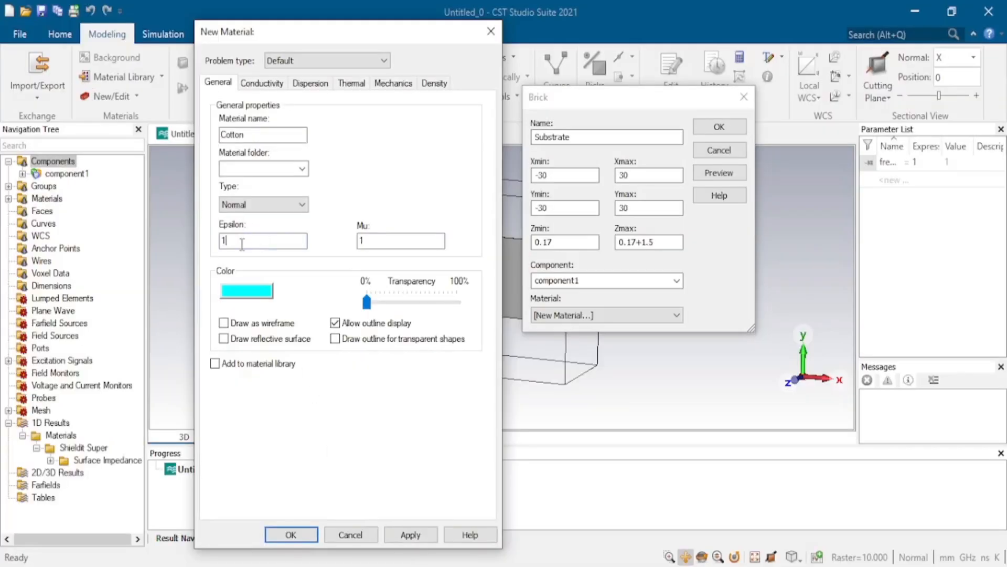
left_click_drag(242, 243, 206, 246)
type("2.4")
Switch the Cotton material's dielectric dispersion to user-defined and open its dispersion list.
left_click(310, 84)
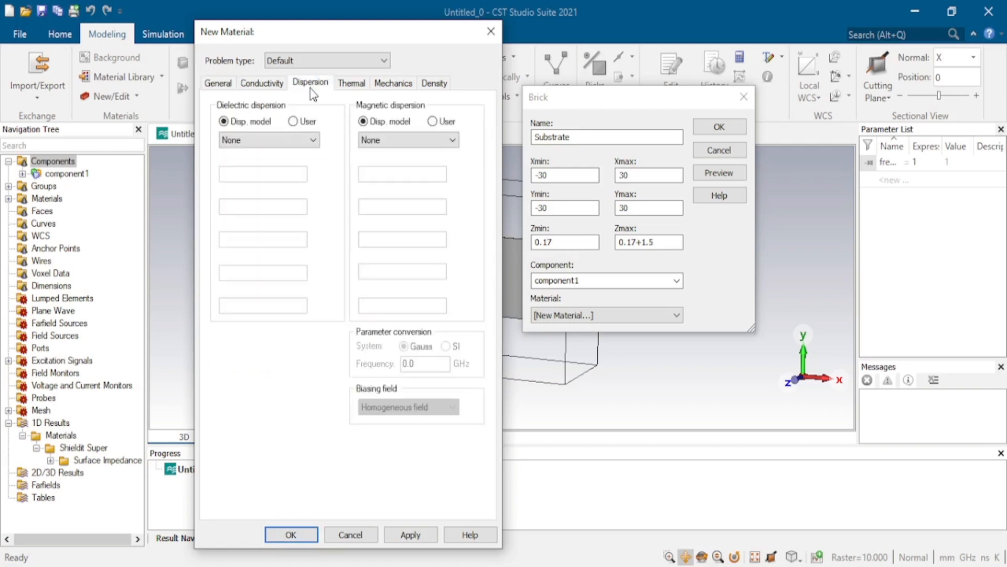
left_click(295, 125)
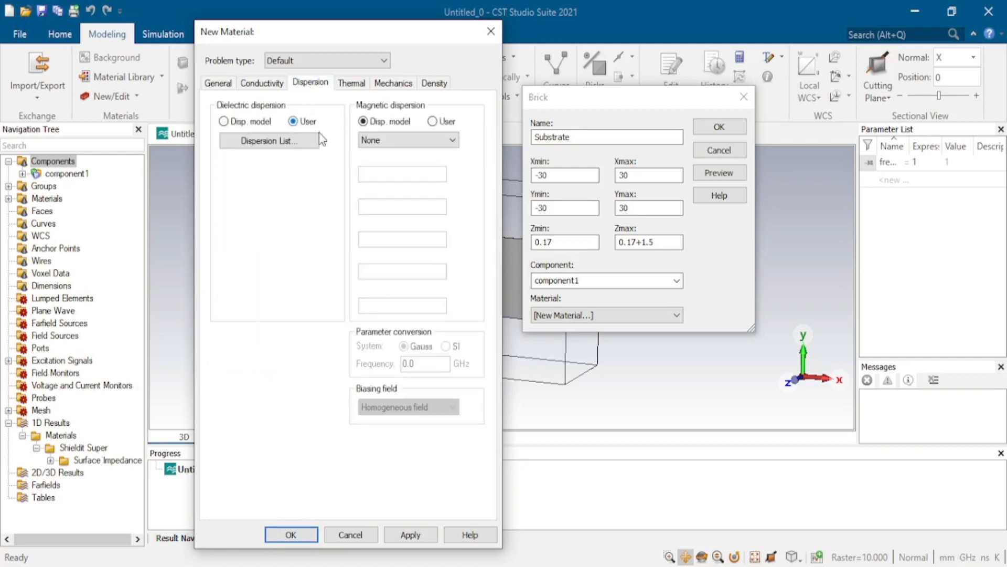
left_click(269, 141)
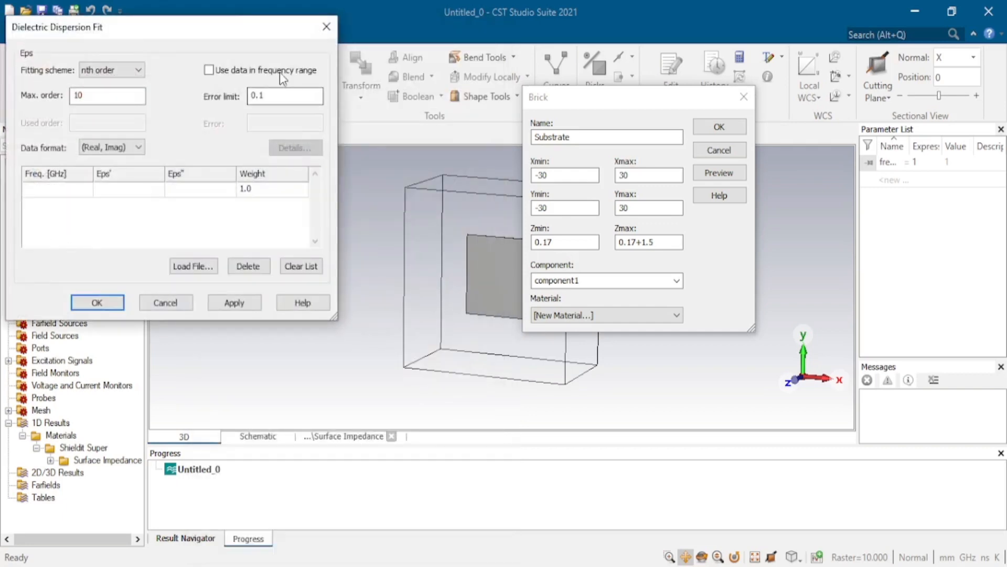
left_click_drag(240, 33, 254, 36)
left_click_drag(391, 67, 404, 78)
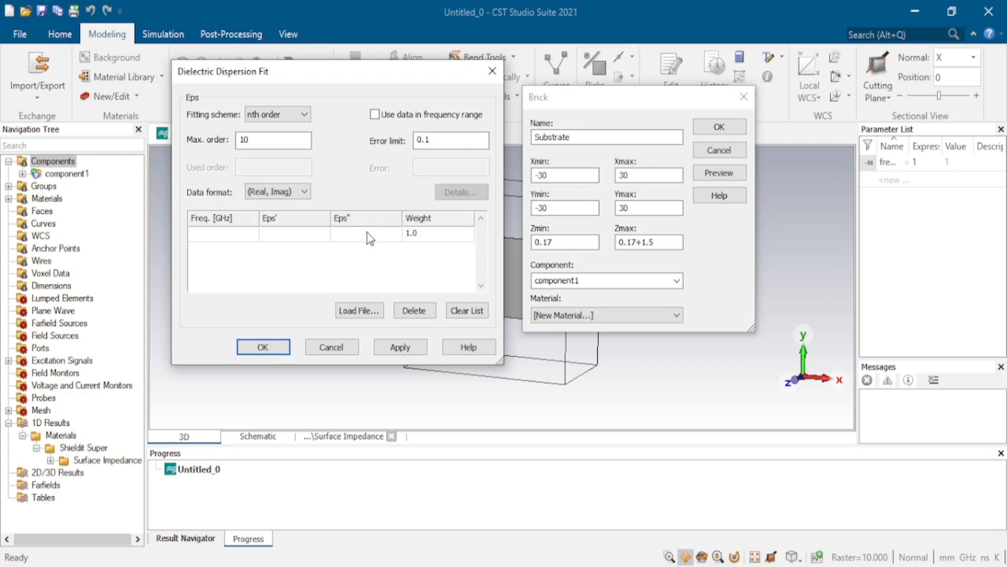
Enter a dispersion data row for Cotton with frequency 2.5 GHz, Eps' 2.4 and Eps'' 0.23.
left_click(225, 237)
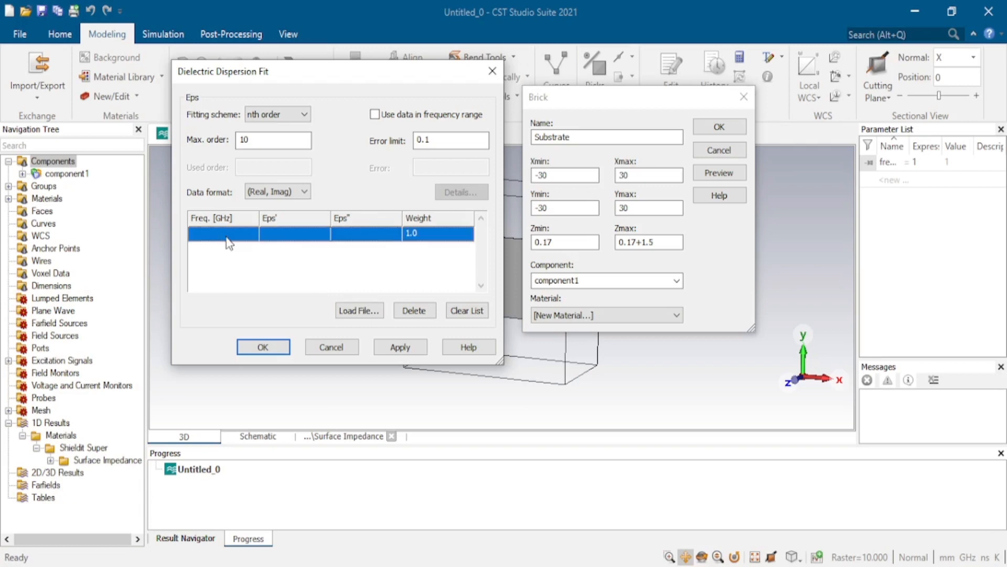
type("2.5")
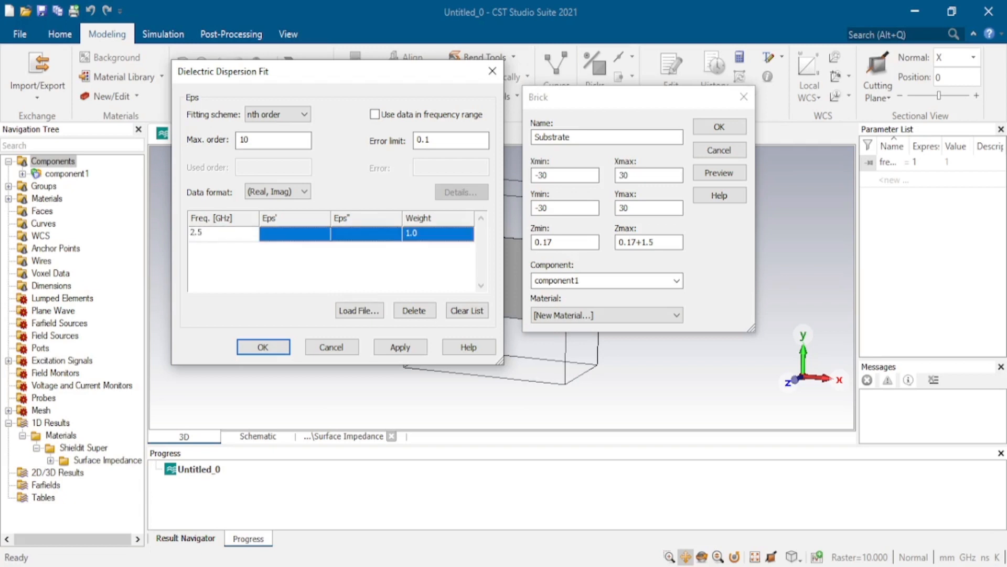
key("Tab")
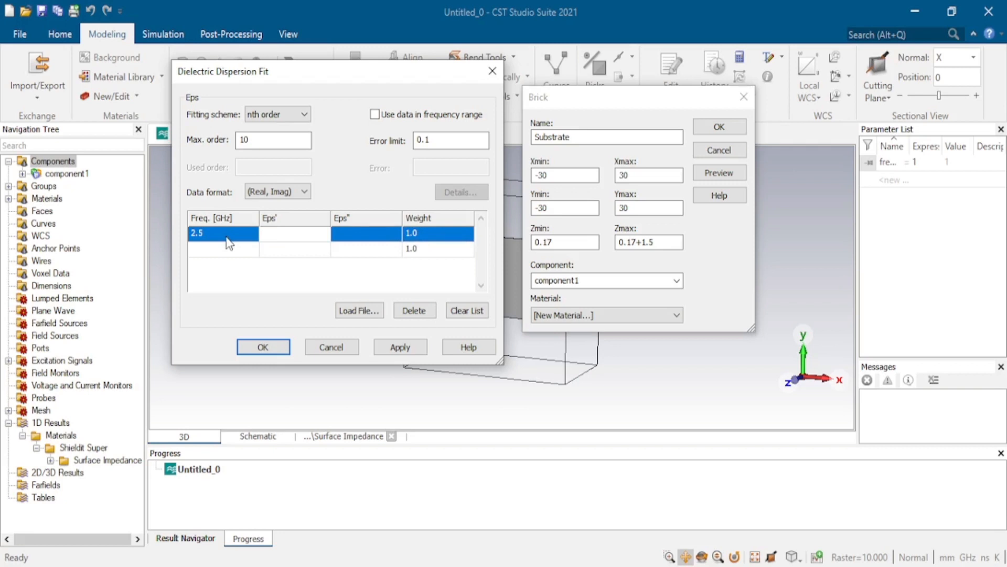
type("2.4")
key("Tab")
type("0.23")
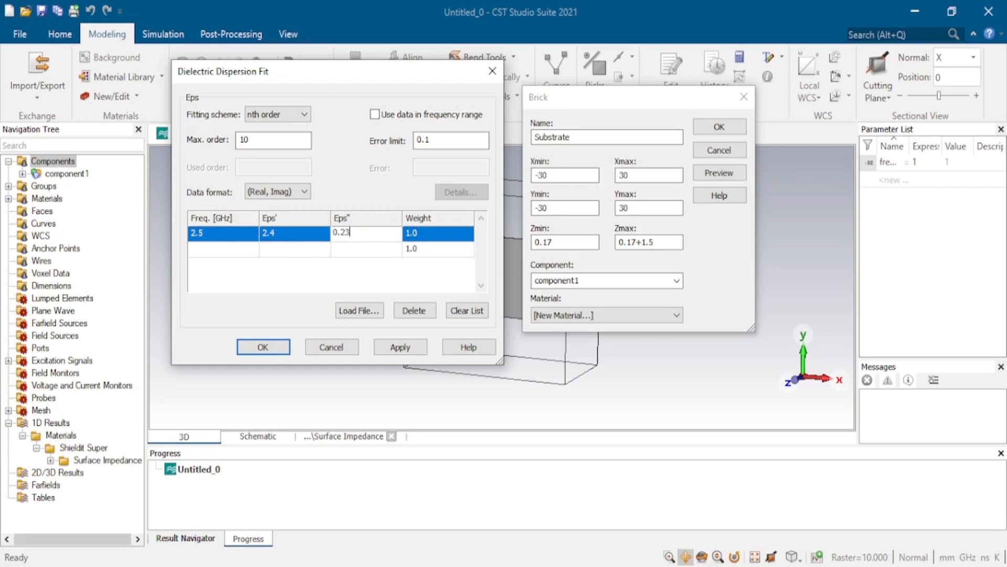
left_click(216, 255)
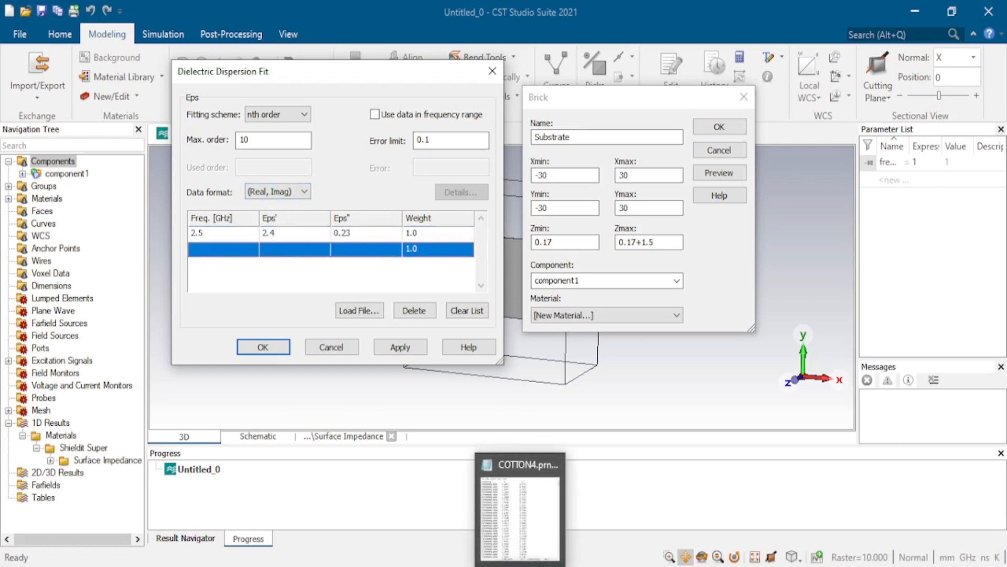
Review the frequency, e' and e'' columns of COTTON4.prn.txt in Notepad, then return to the dispersion list.
left_click(516, 504)
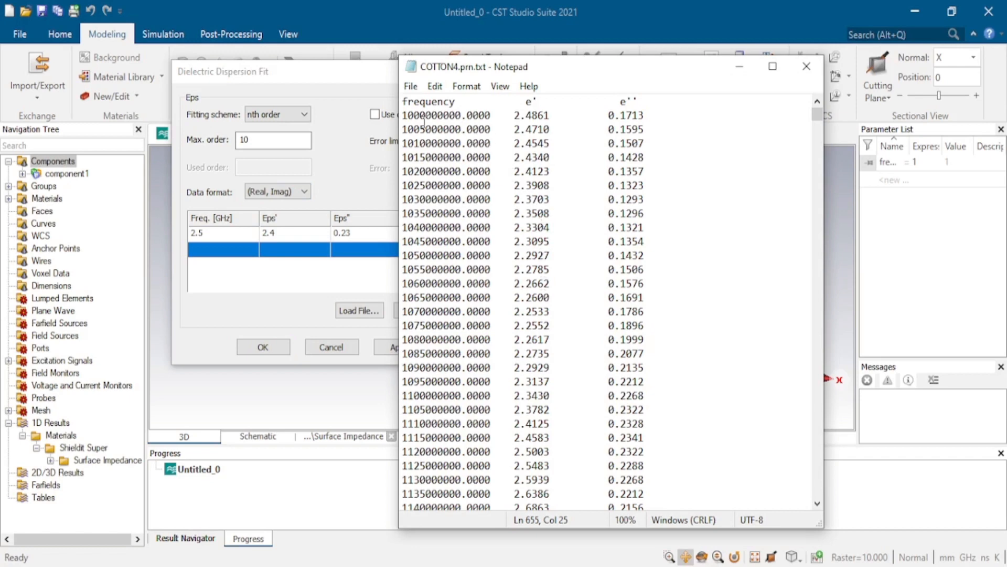
left_click_drag(814, 118, 623, 138)
left_click(738, 74)
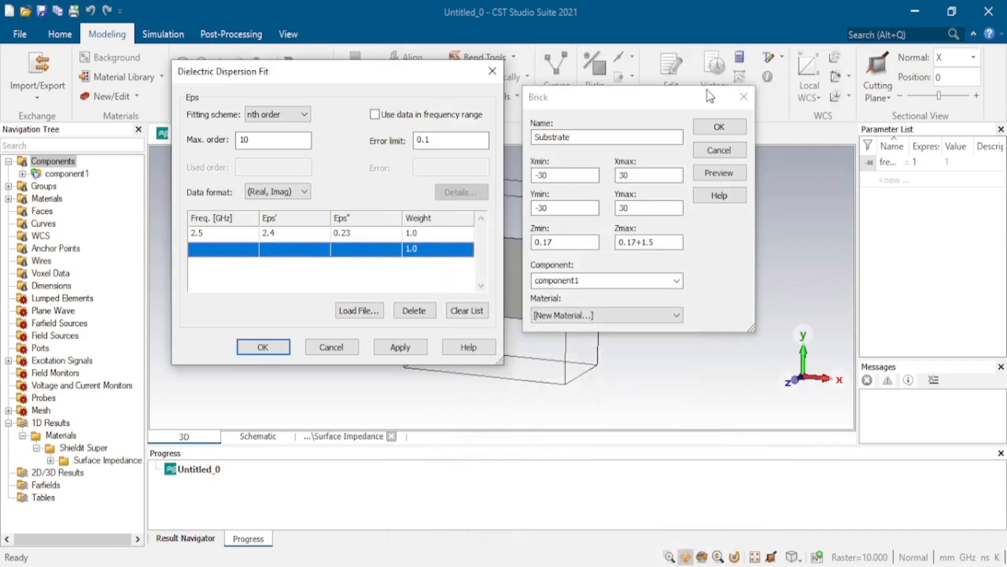
Delete the 2.5 GHz row from Cotton's dispersion list and load the data from COTTON4.prn.txt instead.
left_click(190, 236)
left_click(426, 317)
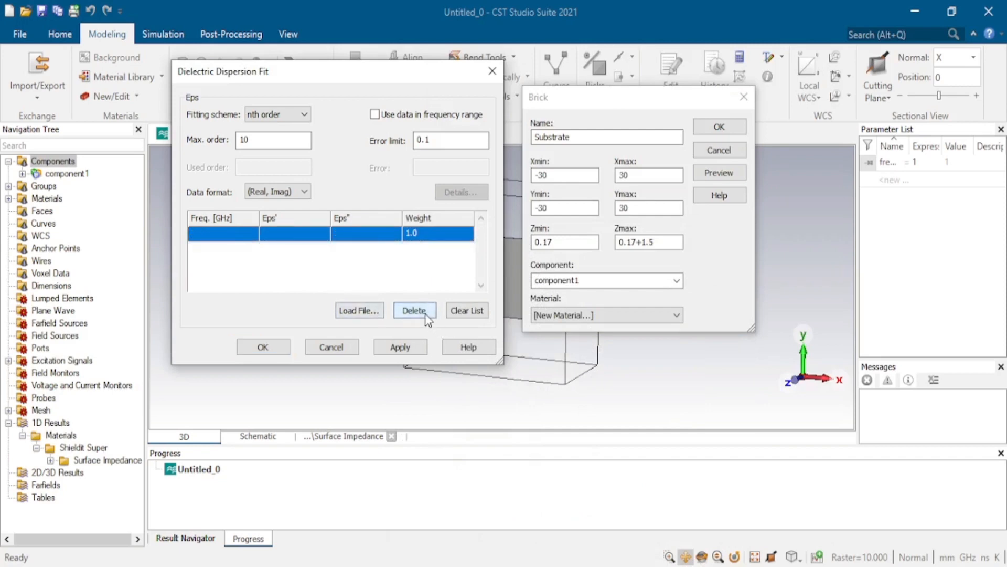
left_click(364, 311)
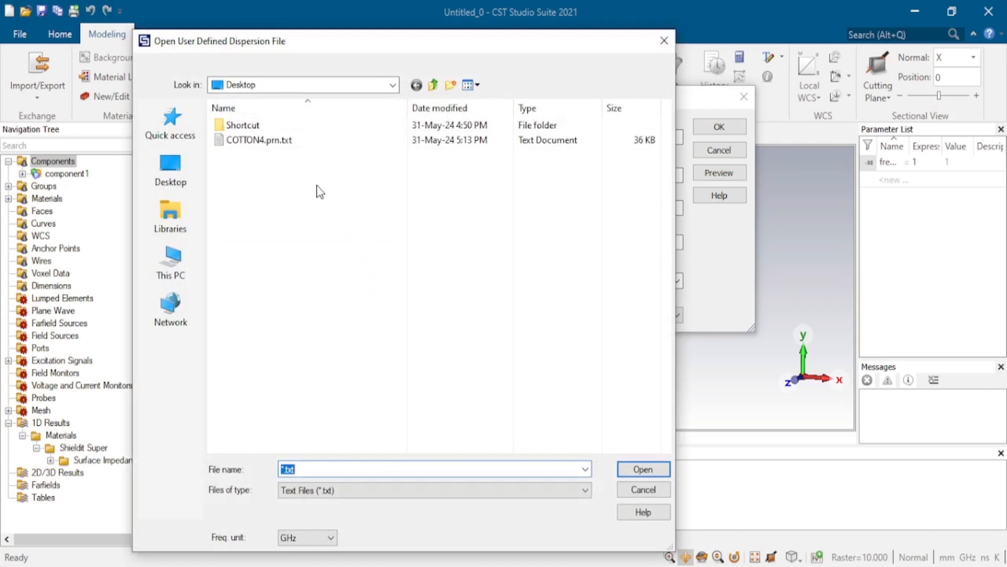
left_click(309, 141)
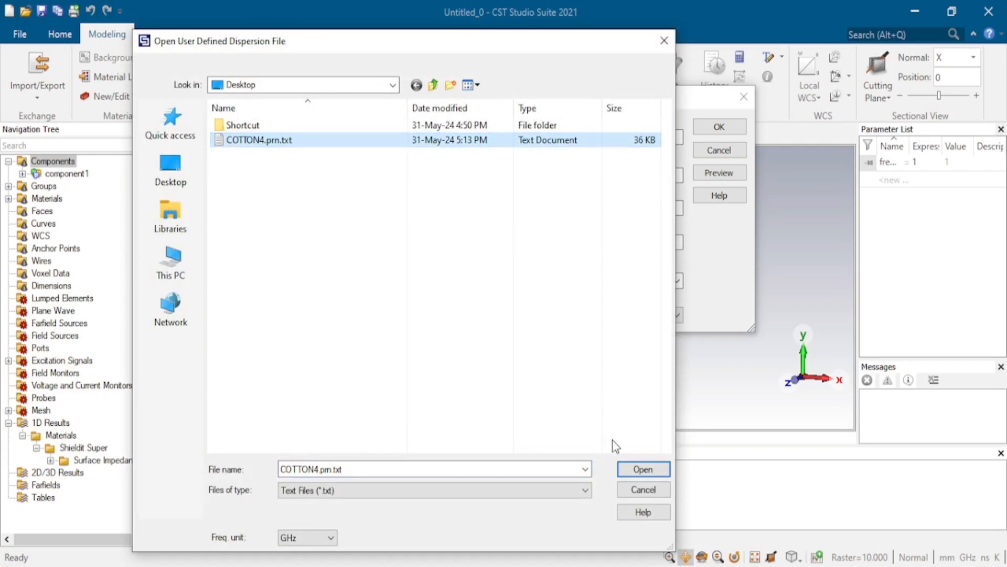
left_click(644, 471)
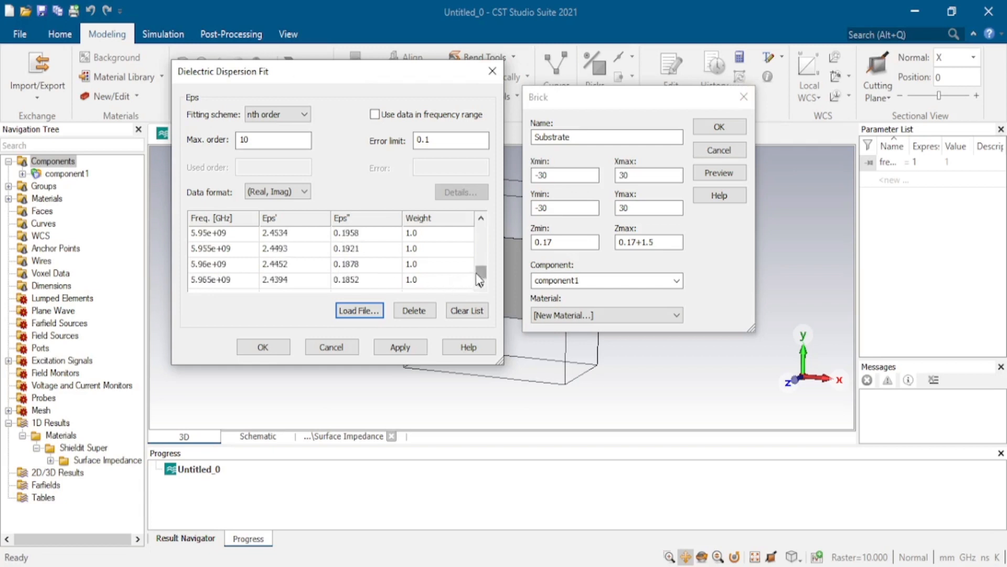
Check the header line in COTTON4.prn.txt and delete the matching invalid first row from the loaded dispersion list.
left_click_drag(480, 272, 482, 229)
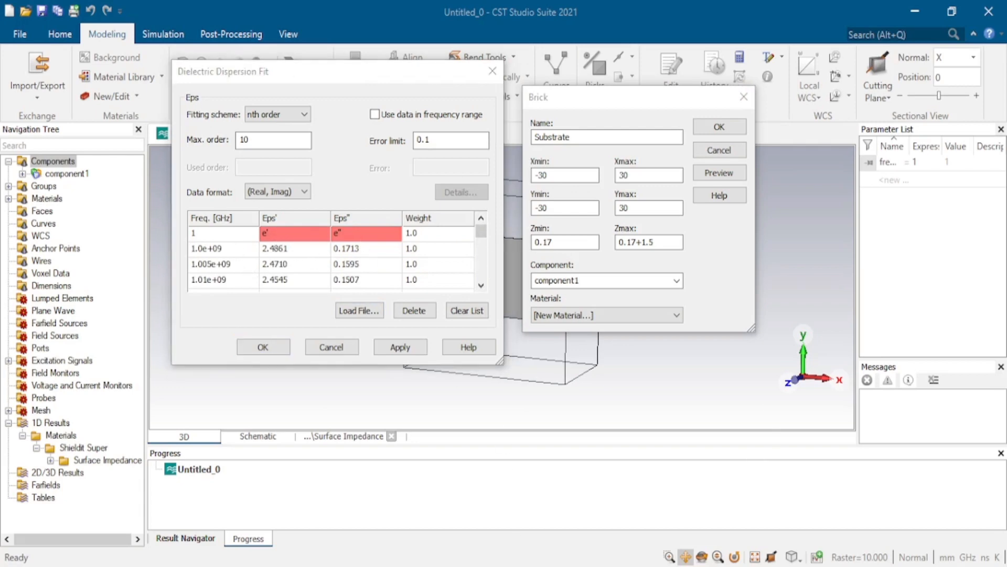
left_click(504, 565)
left_click_drag(401, 104, 672, 104)
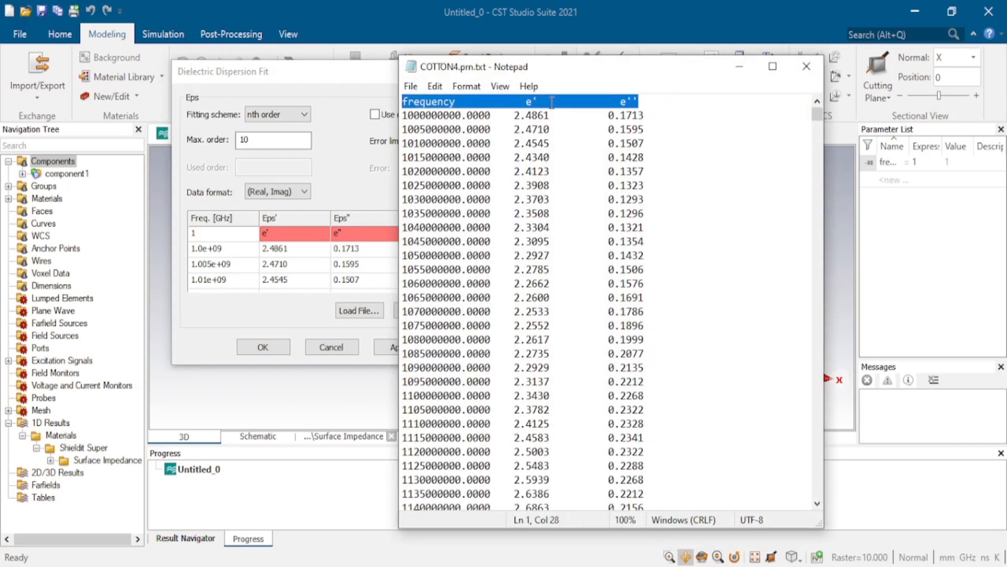
left_click(740, 66)
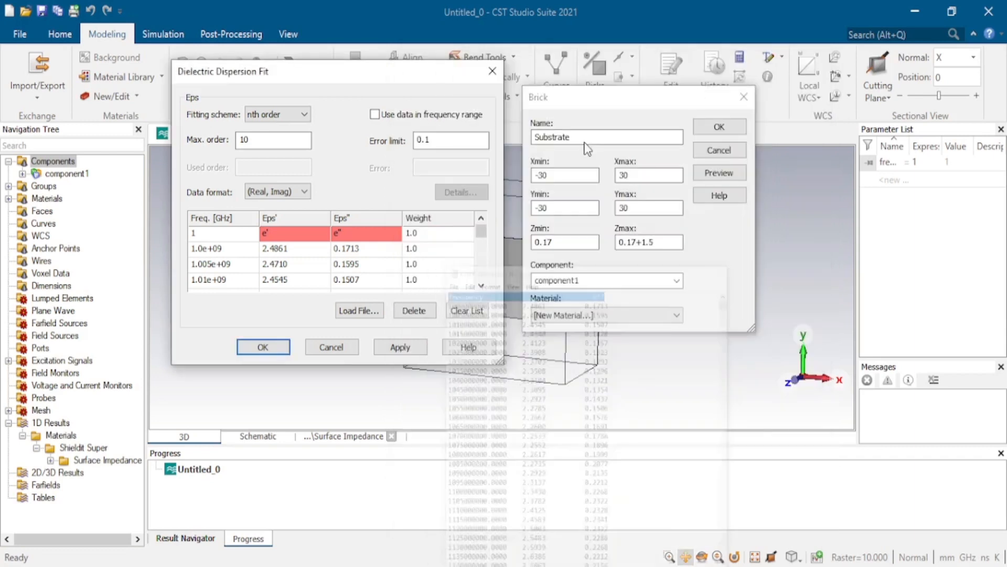
left_click(195, 236)
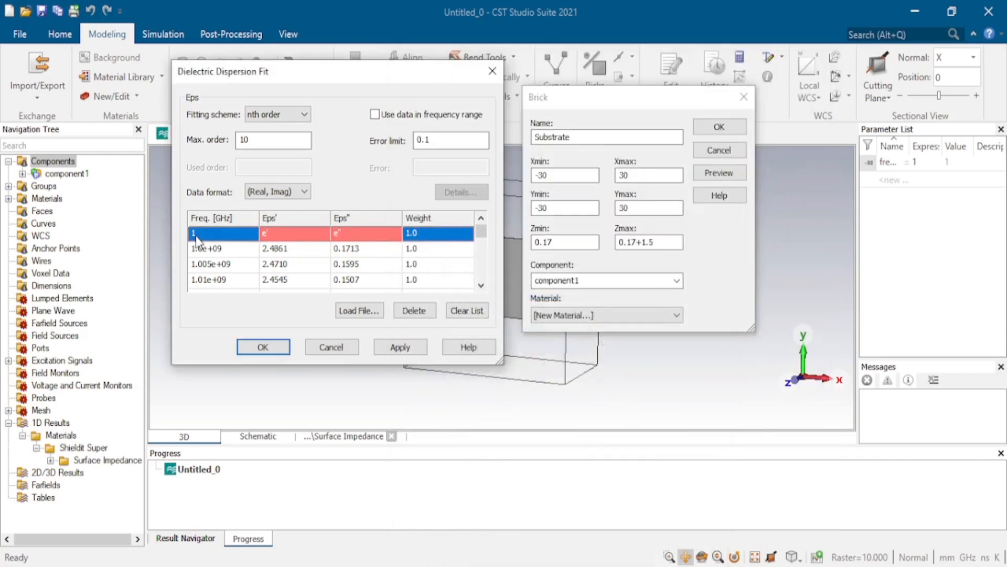
left_click(413, 314)
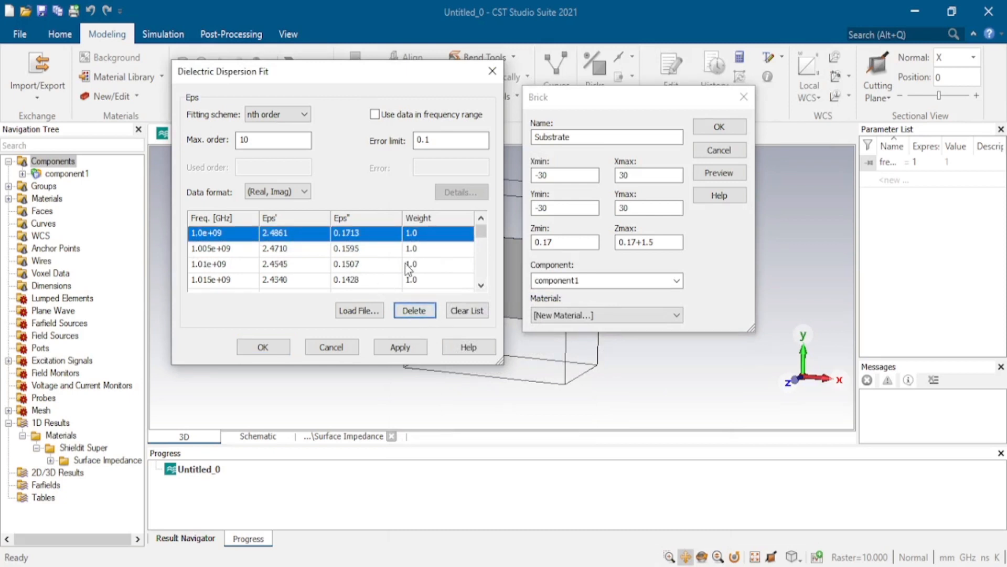
Look through the remaining dispersion rows, apply the nth order fit for Cotton and accept it.
scroll(404, 270, "down", 5)
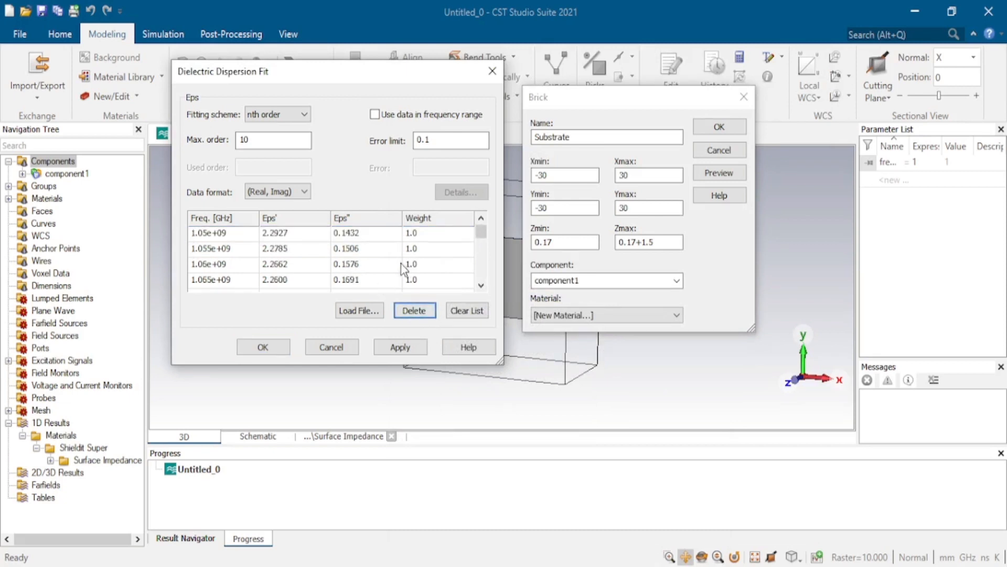
scroll(379, 269, "down", 6)
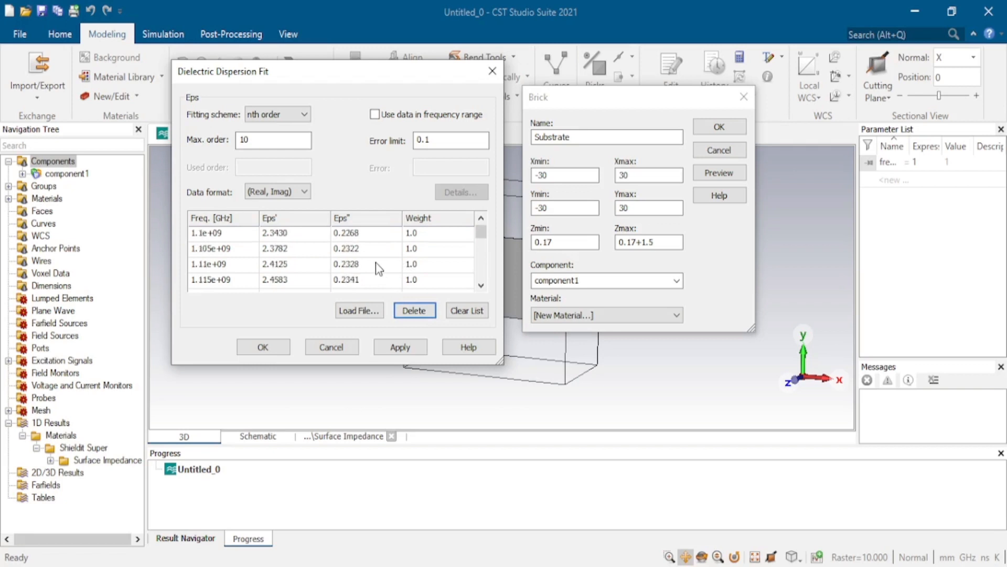
left_click(483, 247)
left_click_drag(483, 247, 481, 227)
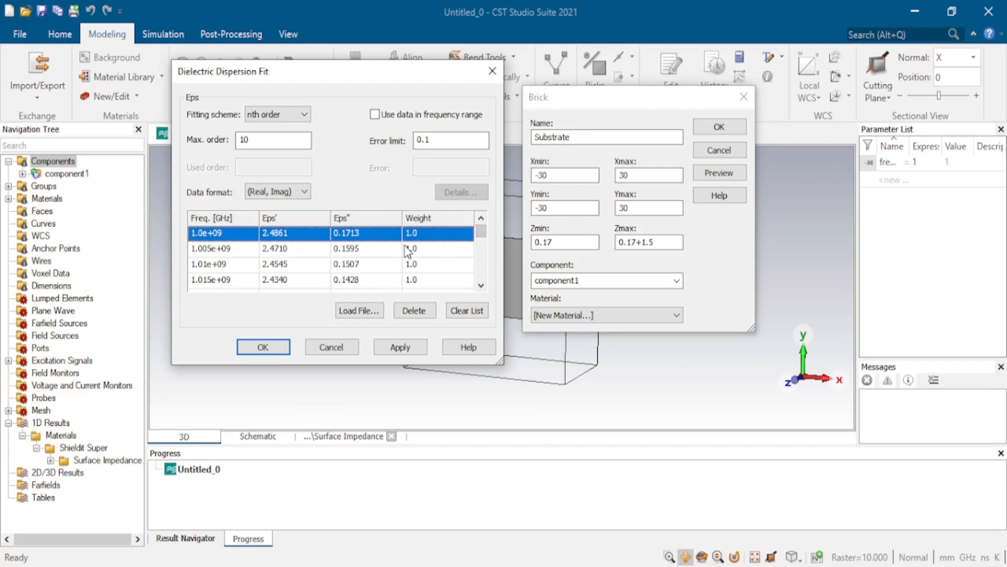
left_click(400, 346)
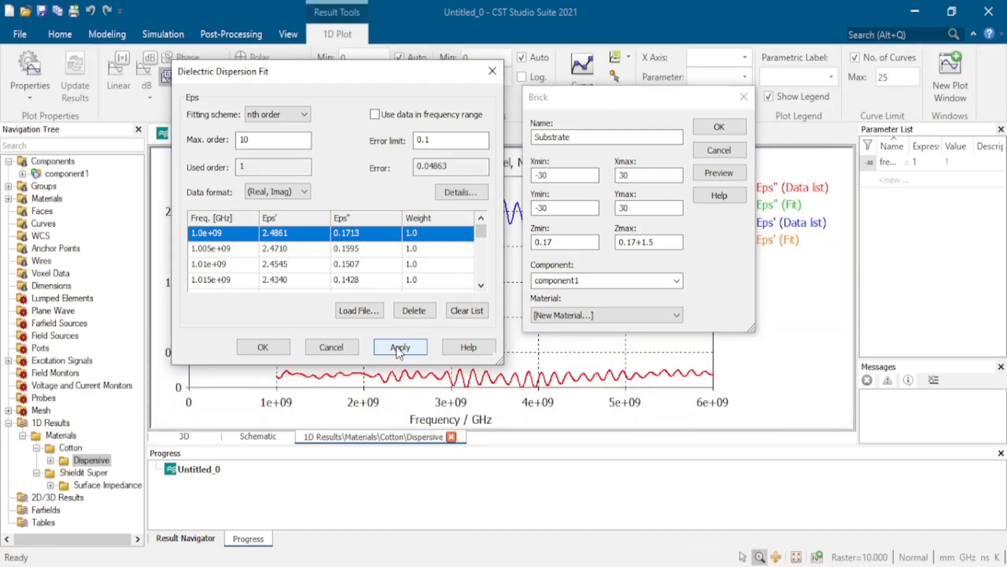
left_click(285, 347)
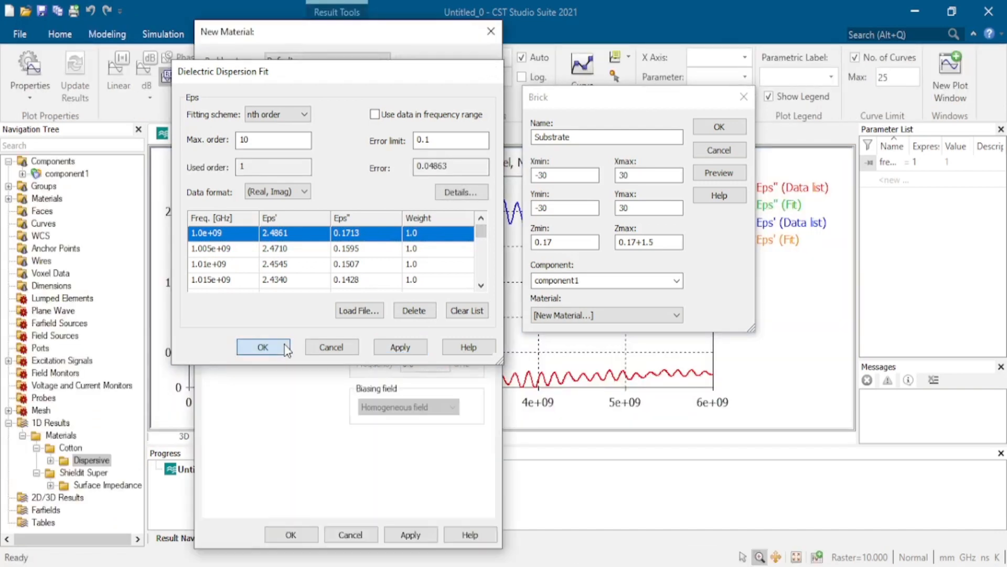
Save the Cotton material, create the Substrate brick with it and inspect the brick in the 3D model.
left_click(303, 535)
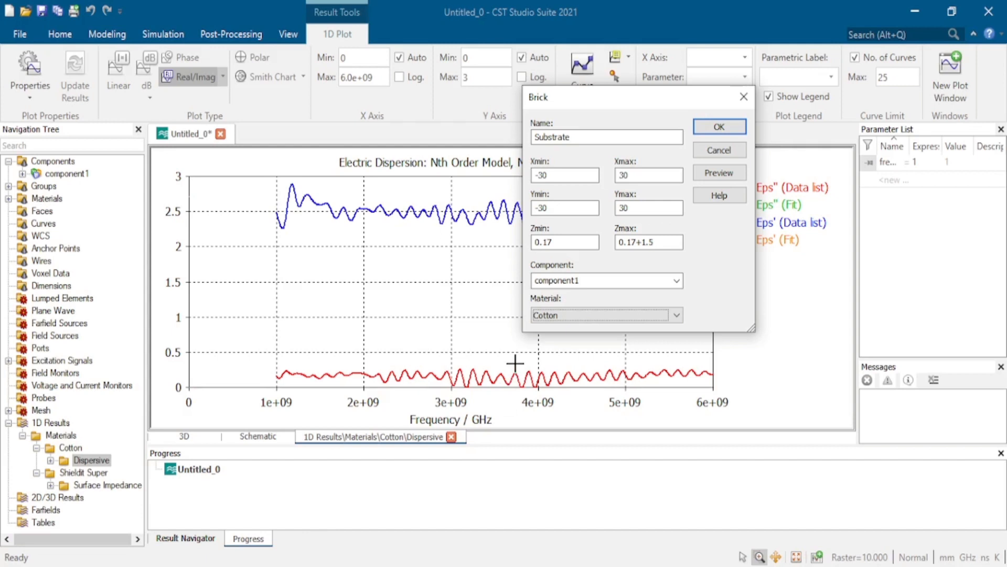
left_click(731, 131)
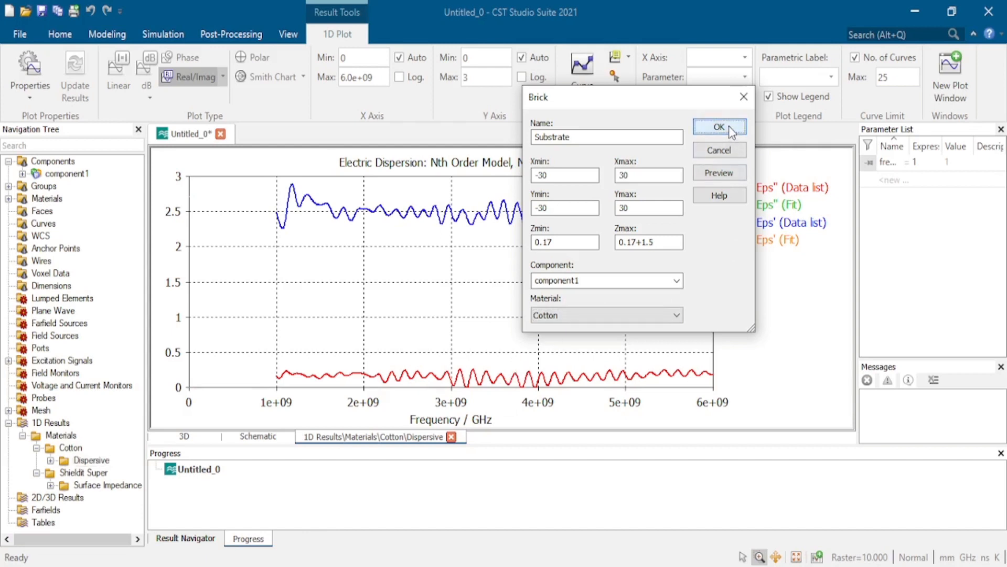
left_click(53, 161)
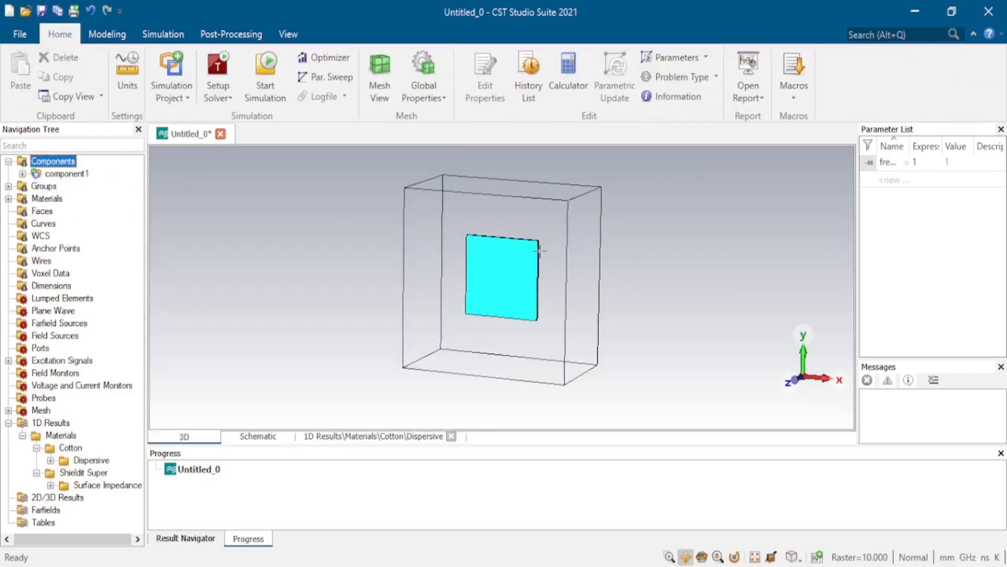
mouse_move(538, 287)
left_mouse_down()
mouse_move(348, 299)
mouse_move(247, 355)
mouse_move(230, 336)
mouse_move(519, 294)
mouse_move(608, 207)
left_mouse_up()
Start another brick by entering its dimensions numerically and assign it the Shieldit Super material.
left_click(99, 35)
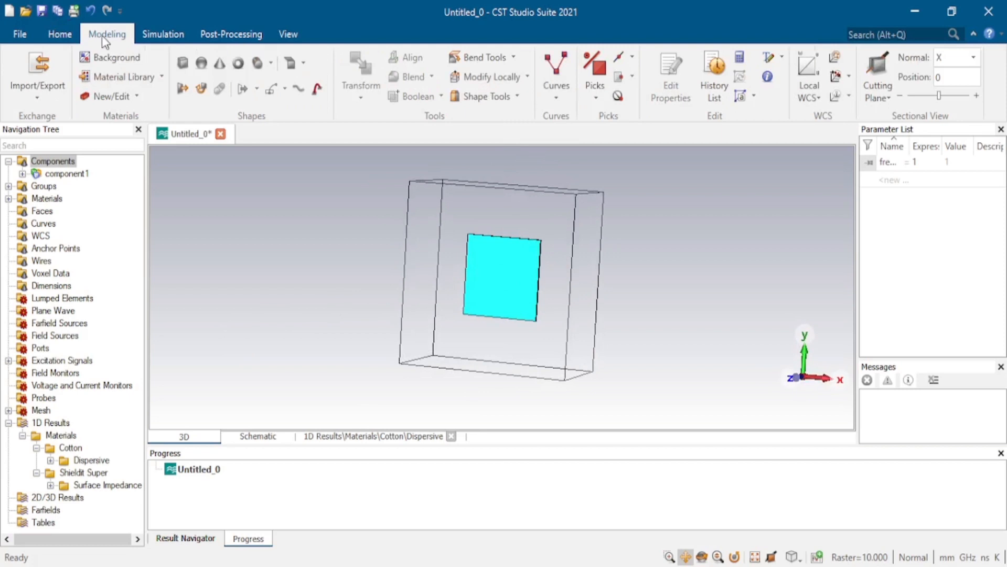
left_click(183, 64)
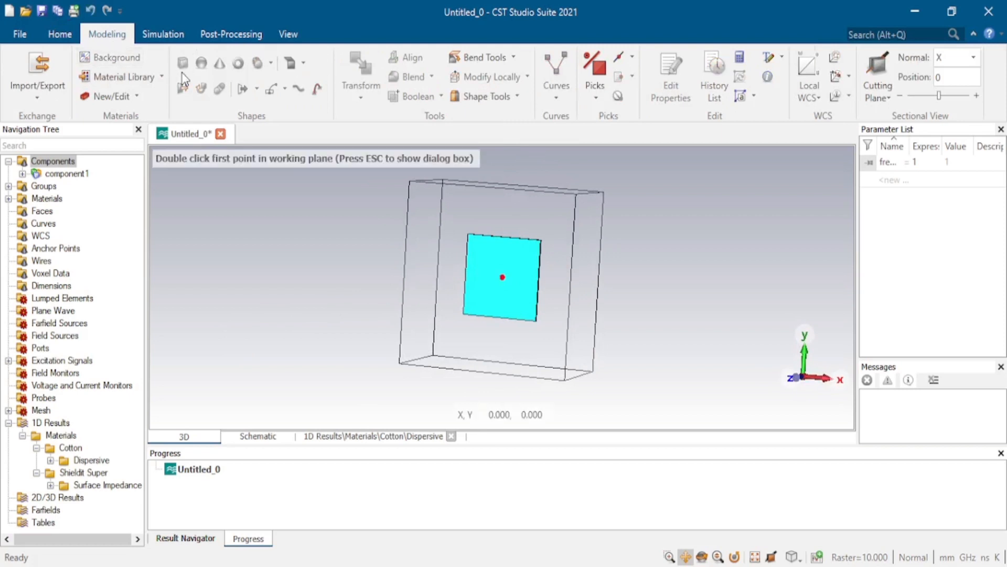
key("Escape")
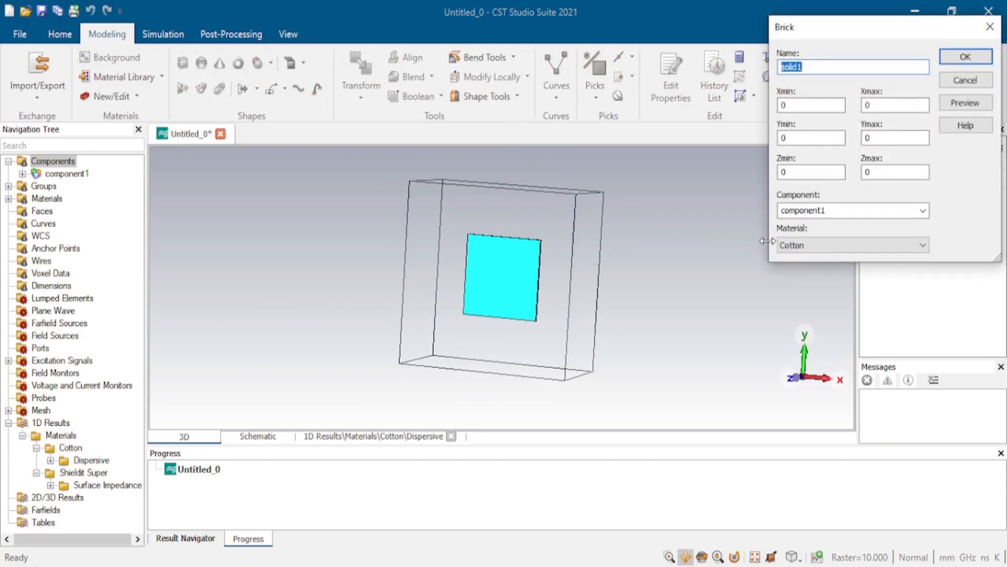
left_click(815, 247)
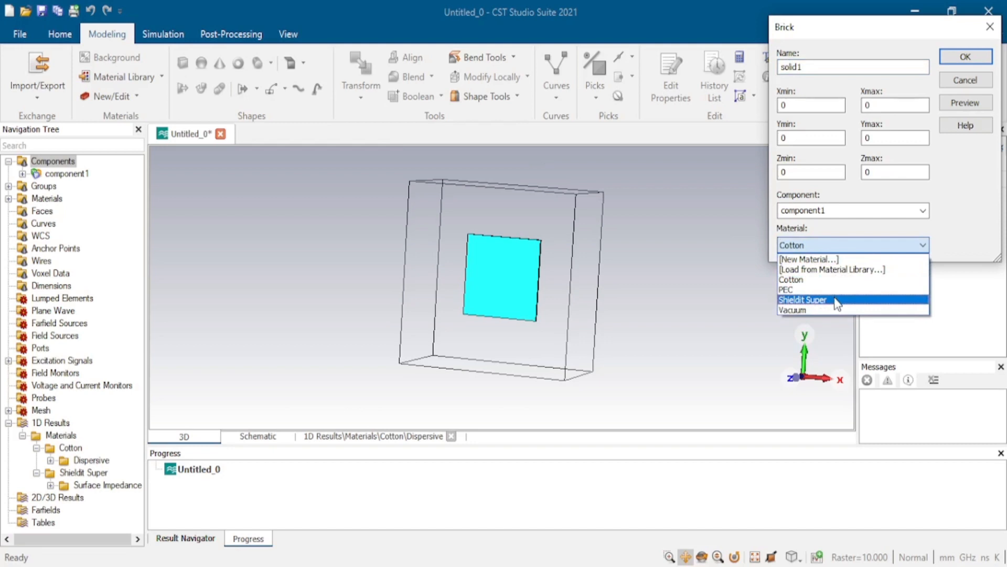
left_click(835, 299)
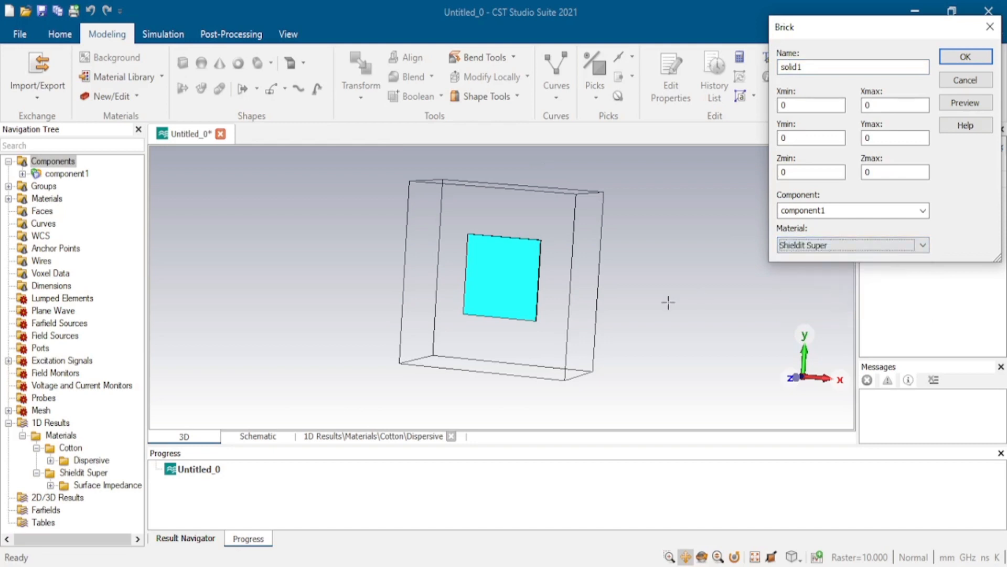